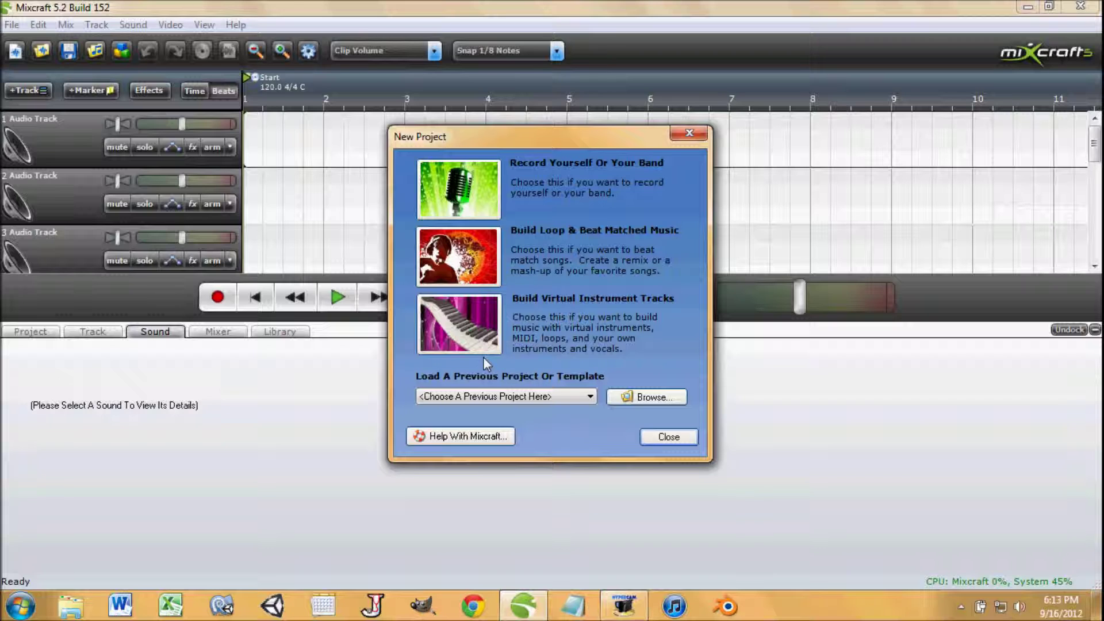
Start a Build Virtual Instrument Tracks project and browse the instrument categories available for the first instrument track
click(451, 329)
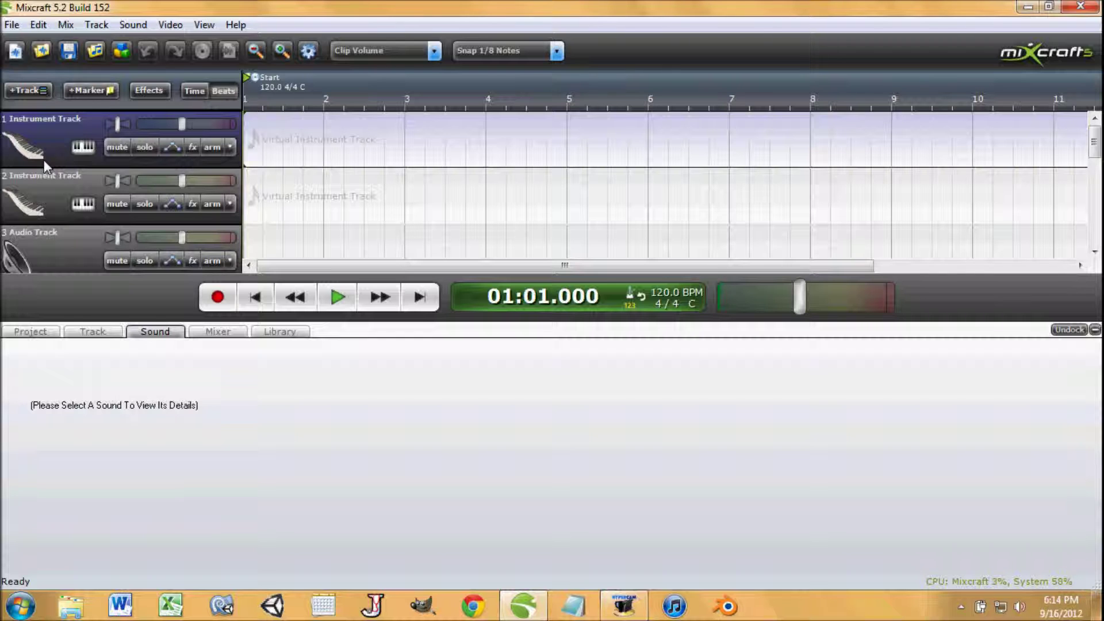
click(72, 146)
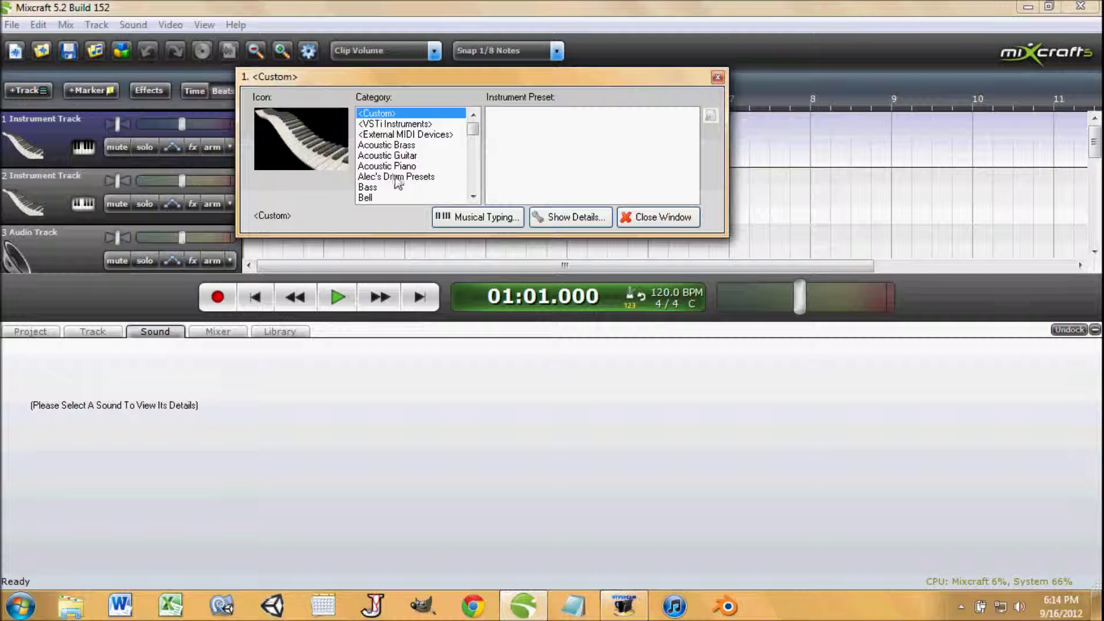
scroll(400, 184, down, 2)
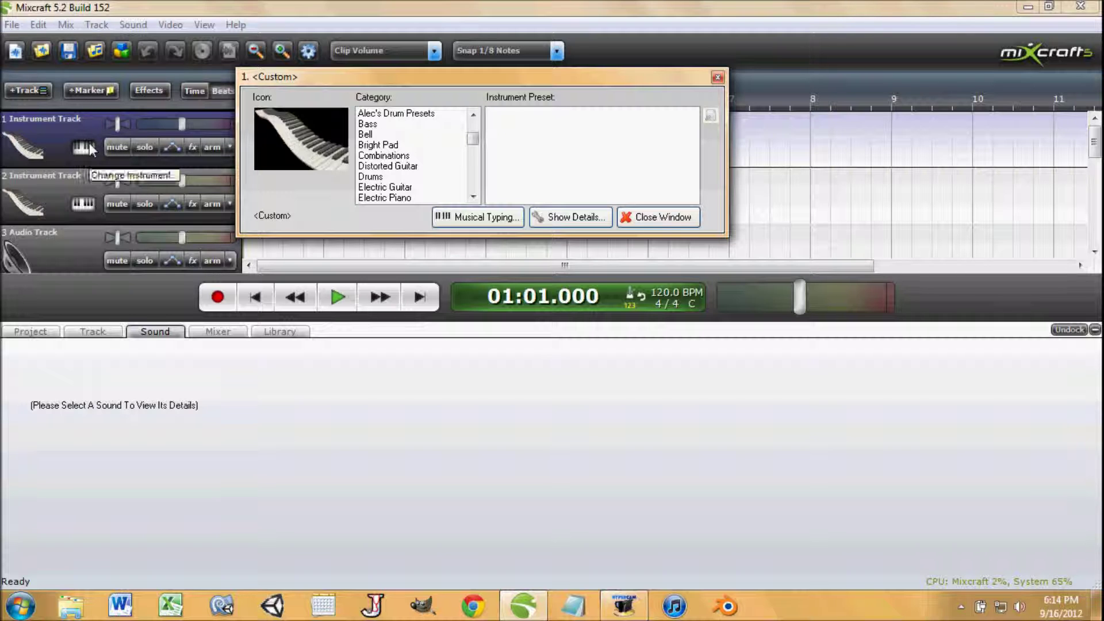
scroll(424, 172, up, 1)
scroll(424, 173, up, 1)
scroll(421, 165, down, 2)
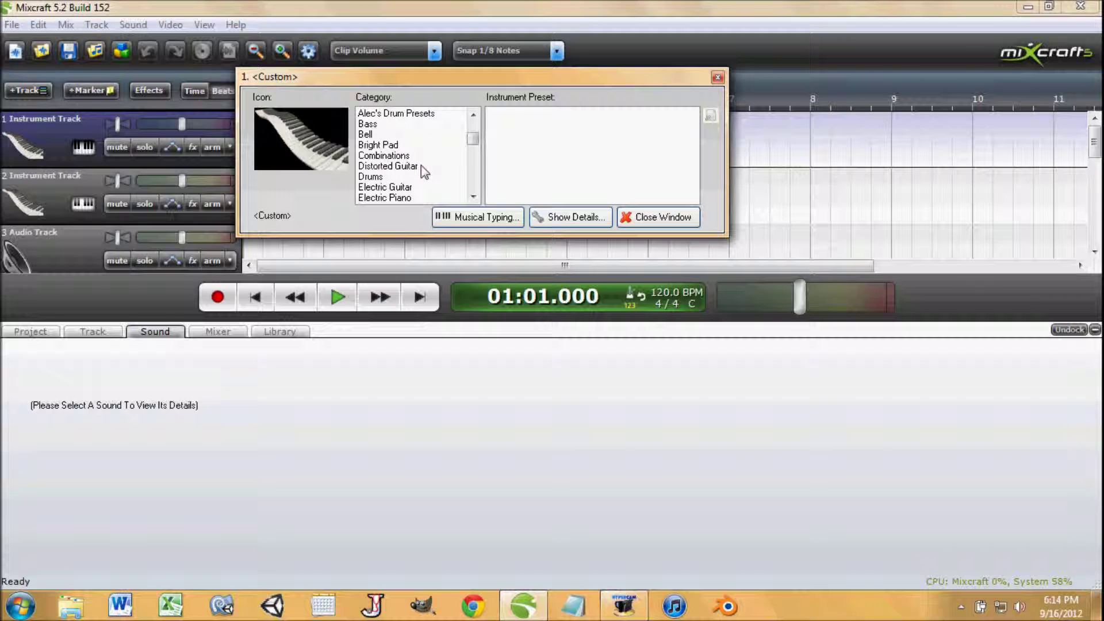
Set the first track's instrument to the KIT- Standard Kit 2 preset from the Drums category
click(374, 178)
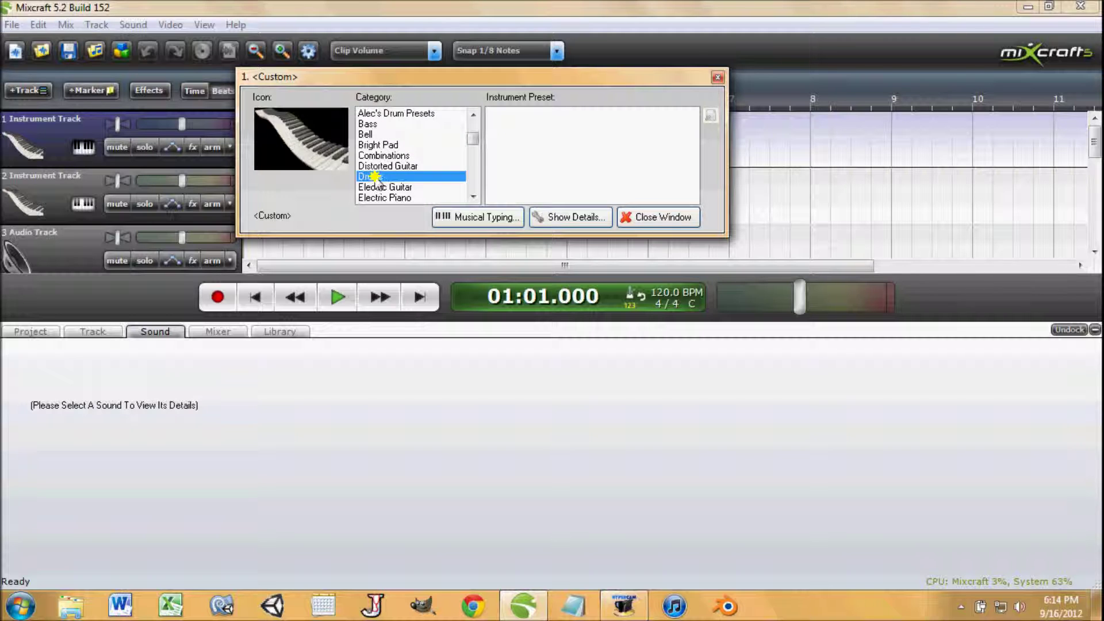
scroll(532, 173, down, 2)
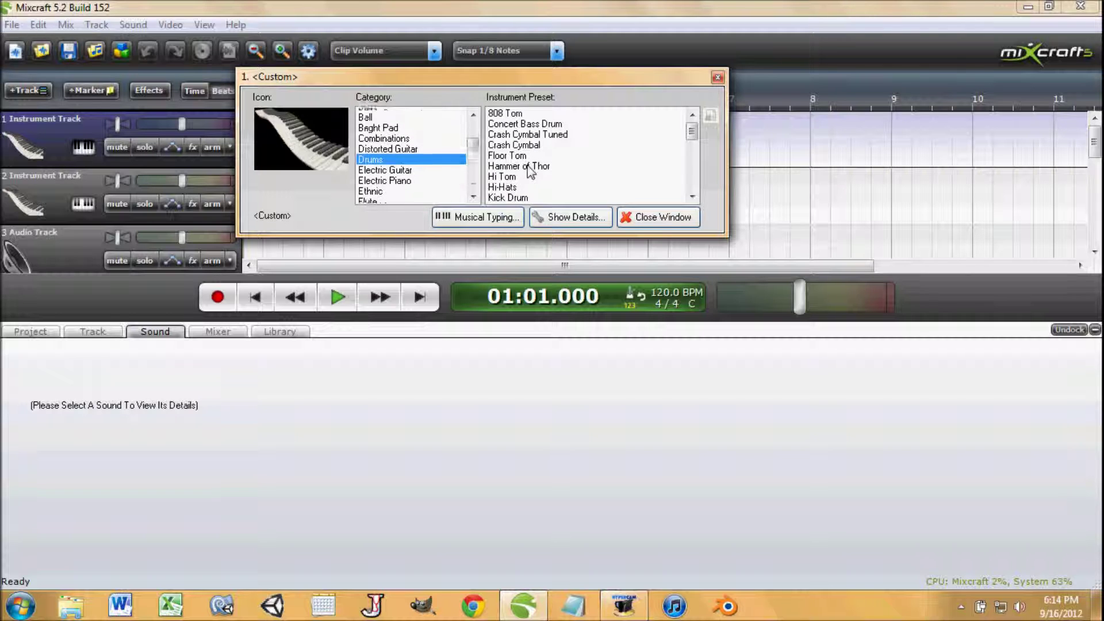
click(554, 166)
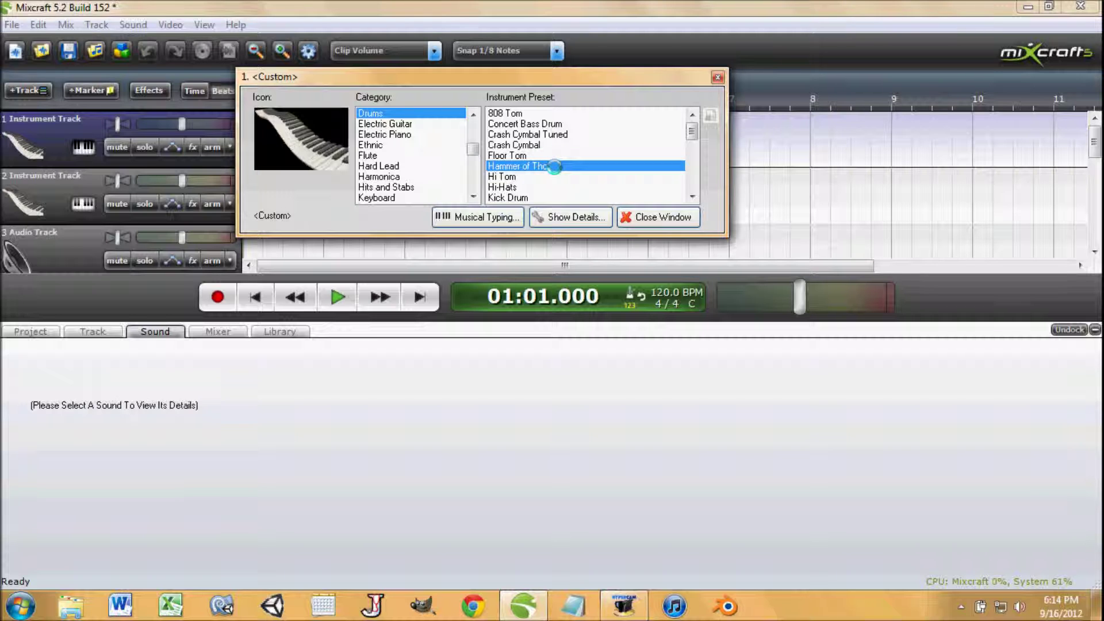
scroll(579, 174, down, 2)
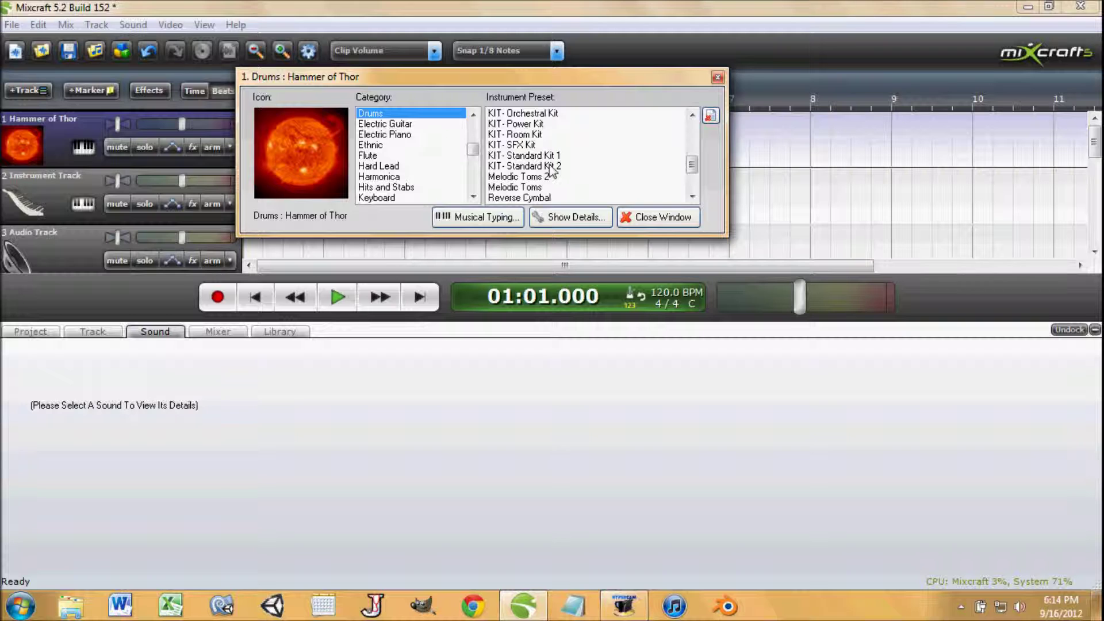
click(549, 166)
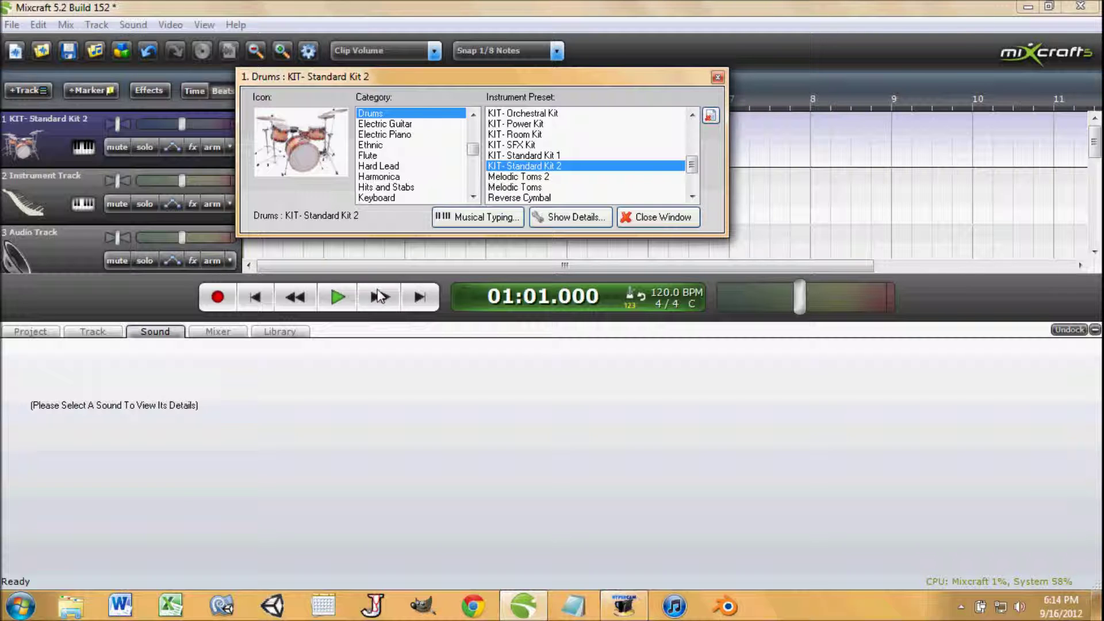
Try out several drum kit sounds with the Musical Typing keyboard, and close it along with the instrument window
click(466, 218)
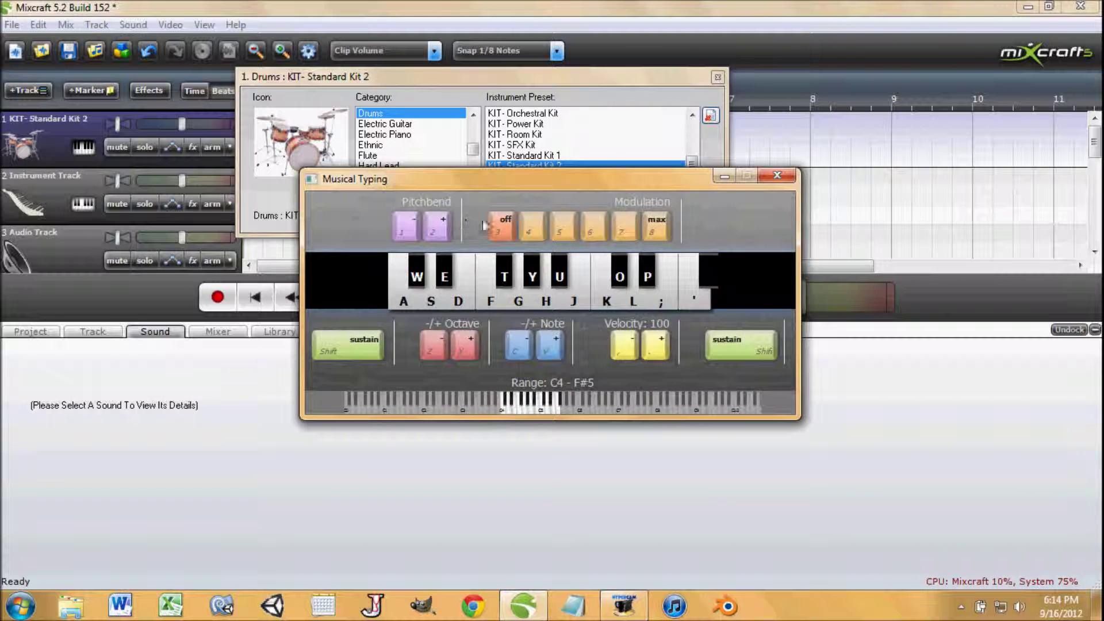
click(460, 267)
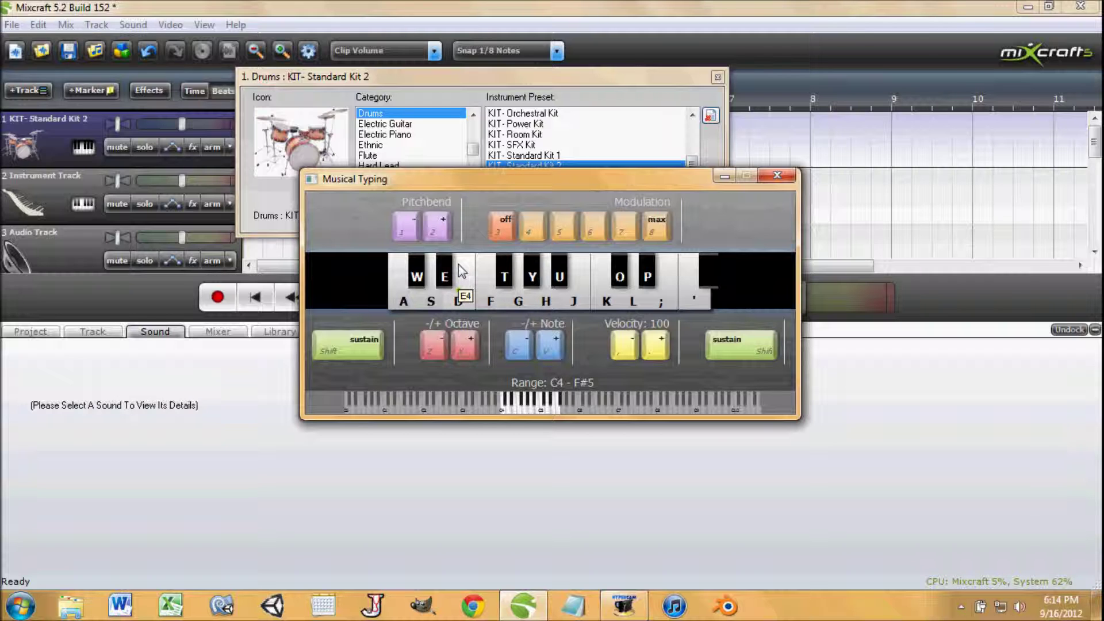
click(535, 285)
click(546, 291)
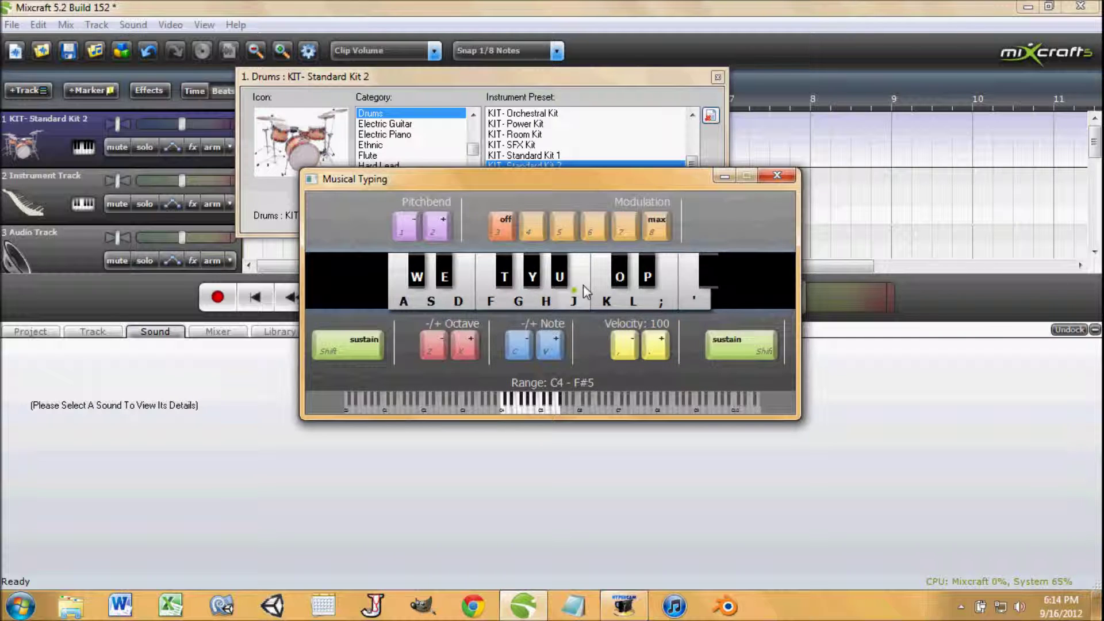
click(512, 304)
click(776, 176)
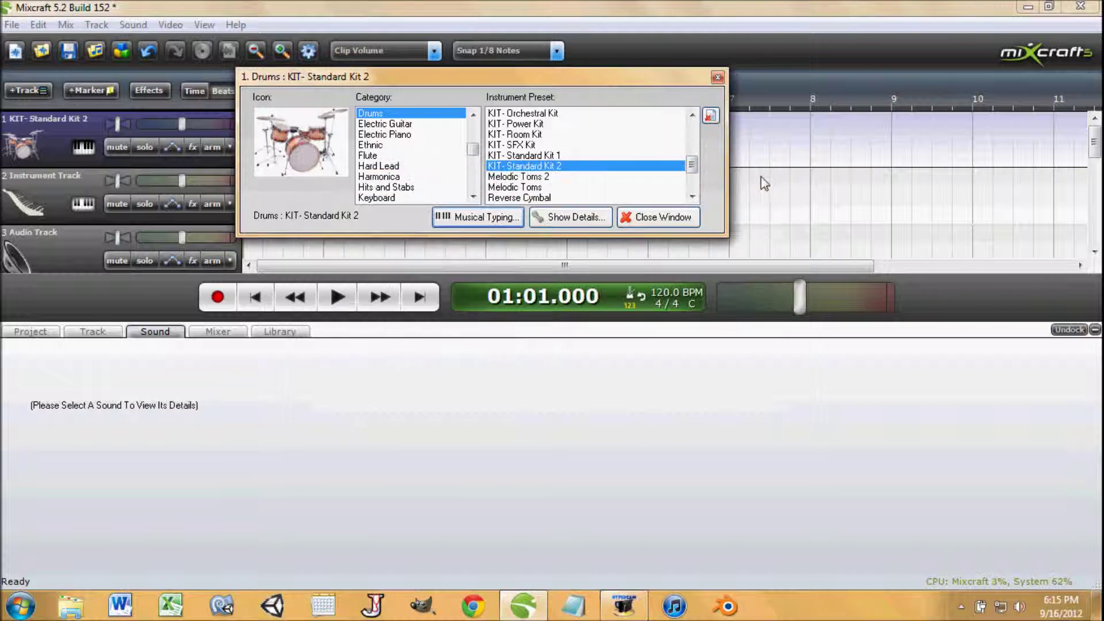
click(718, 77)
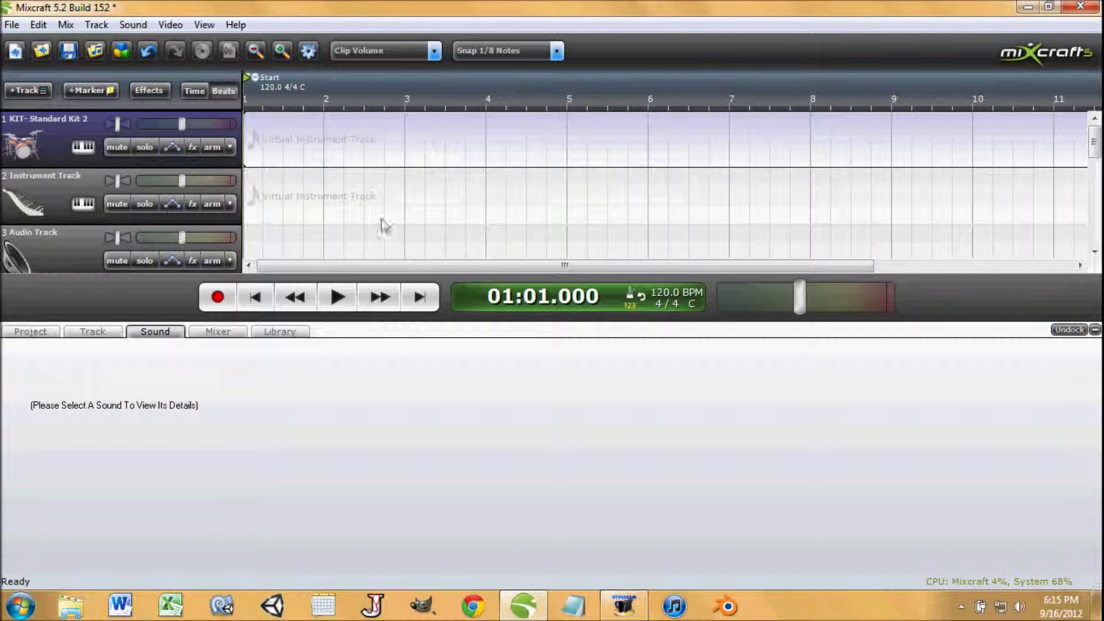
Add an empty clip at measure 1 of the drum track and audition the lower piano roll keys
double_click(245, 151)
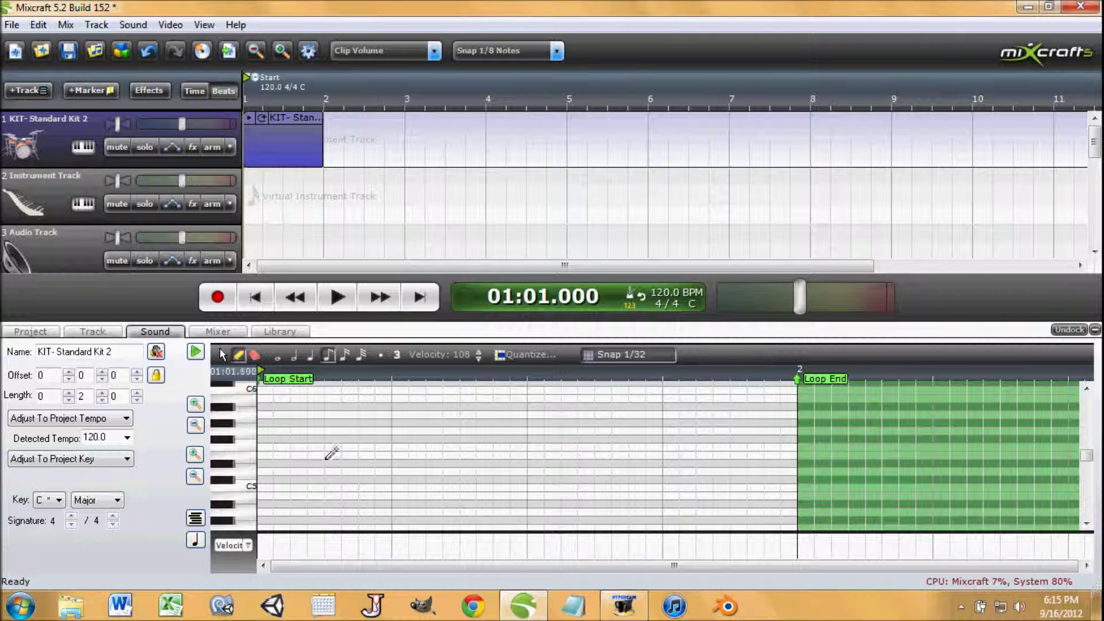
click(222, 429)
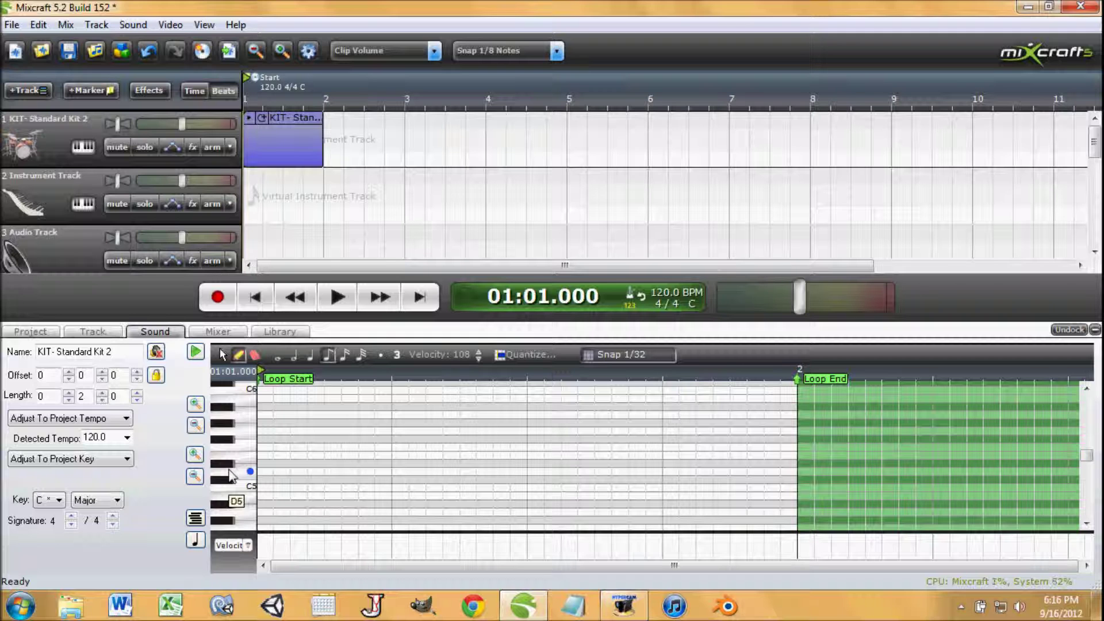
scroll(233, 489, down, 10)
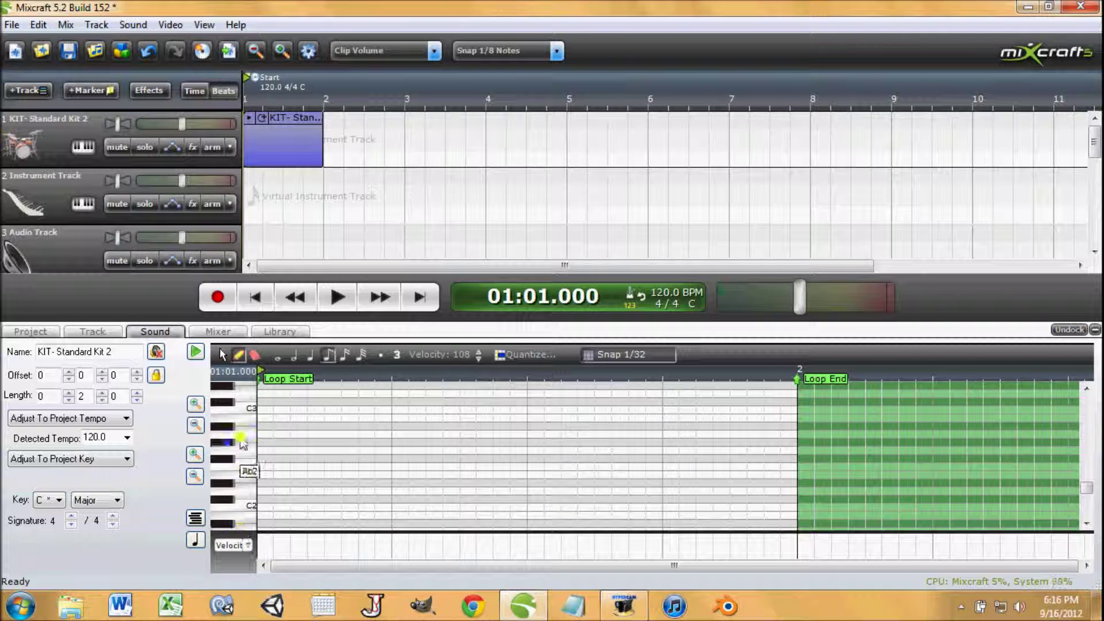
scroll(241, 455, up, 2)
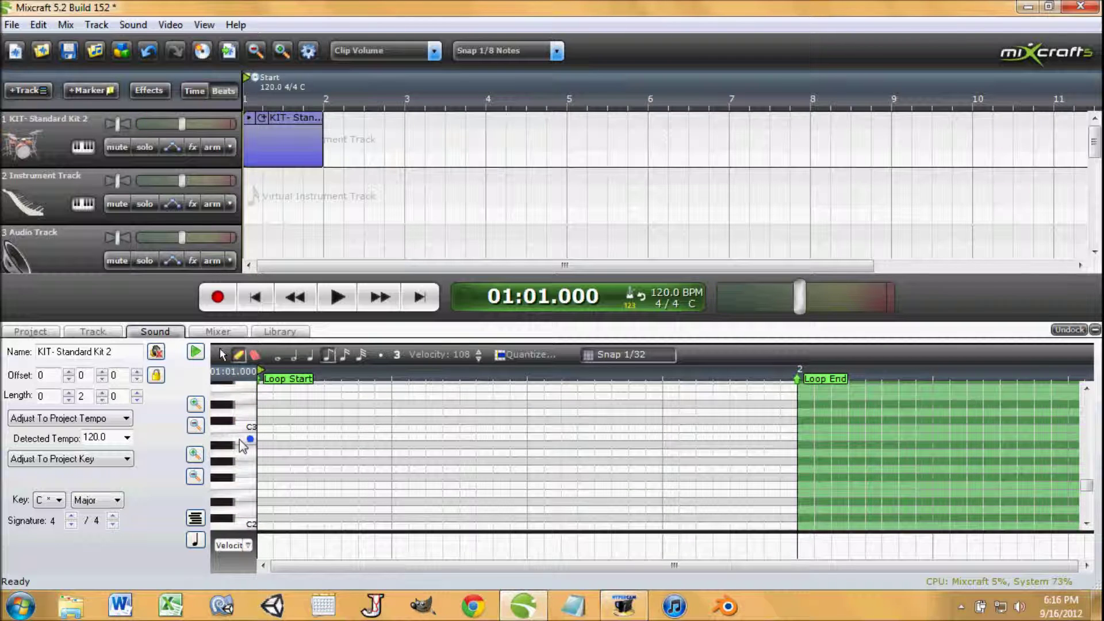
scroll(241, 406, up, 1)
Draw four eighth notes on B2, one on each beat of the drum clip, and play the clip
click(236, 356)
scroll(235, 359, up, 2)
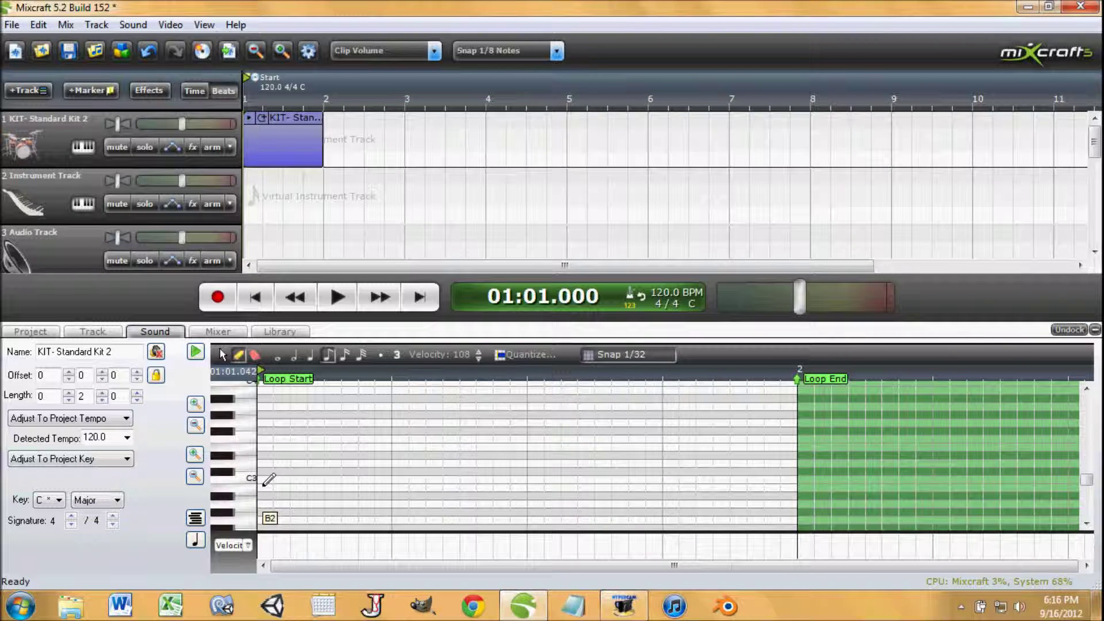
click(264, 488)
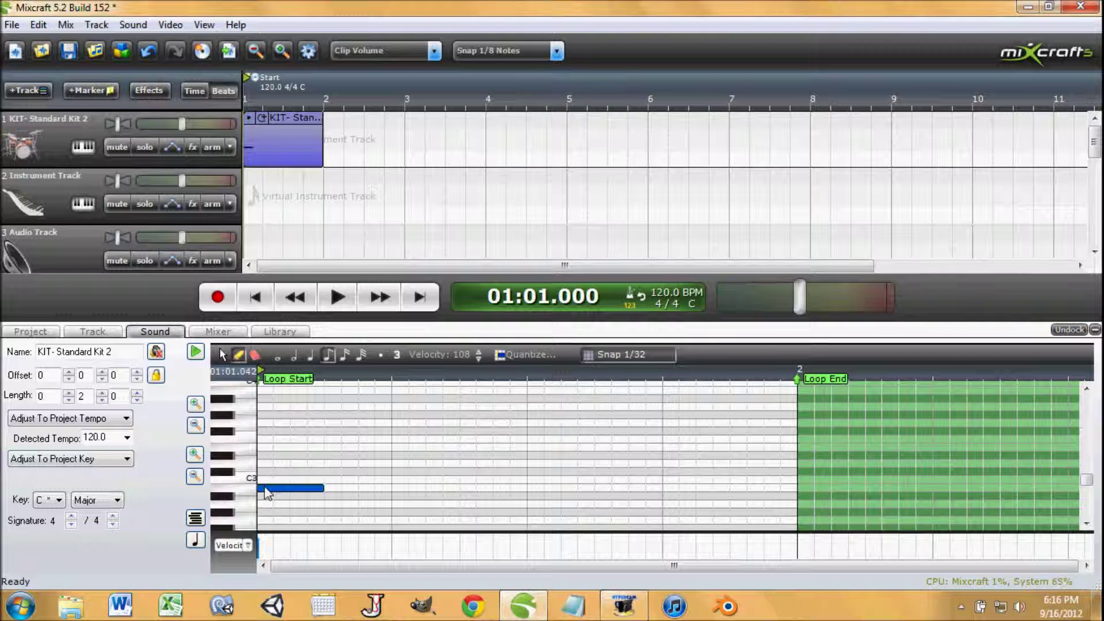
click(392, 488)
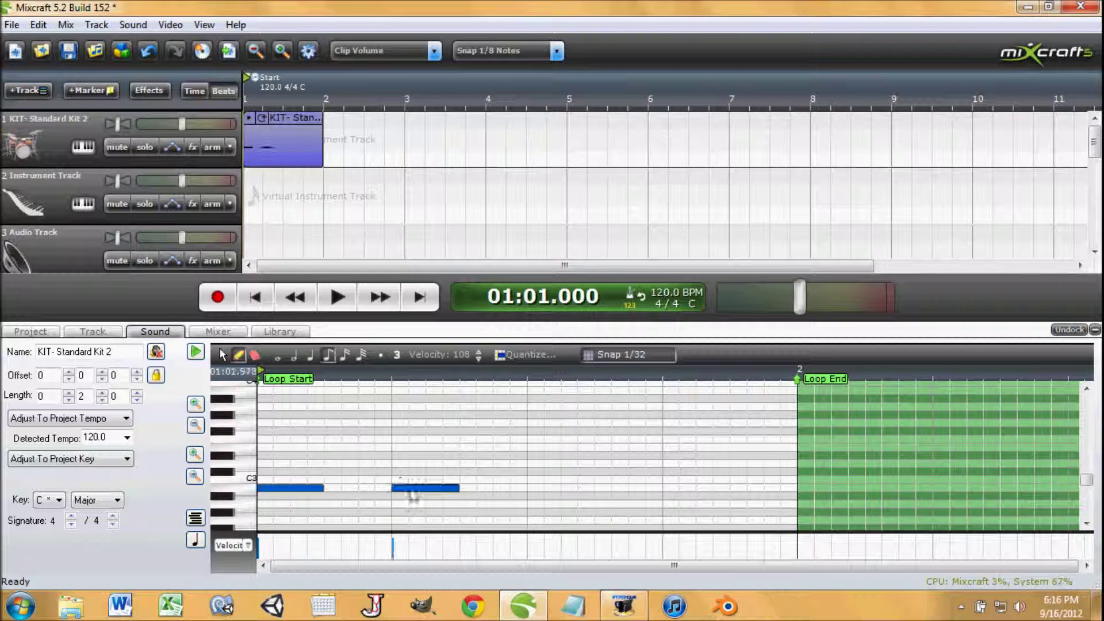
click(528, 488)
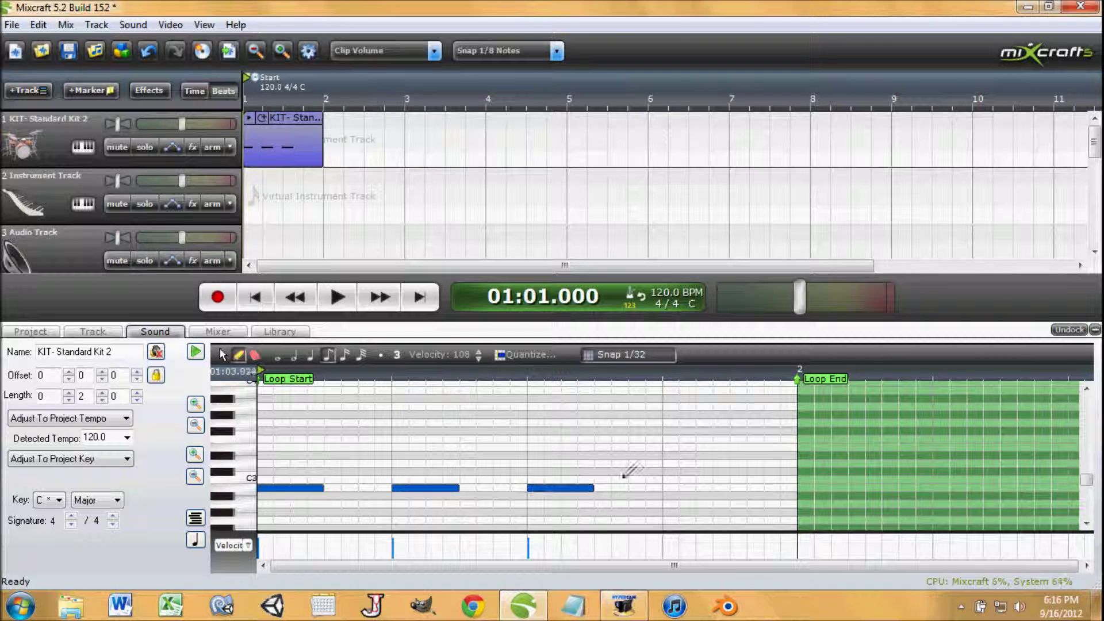
click(664, 488)
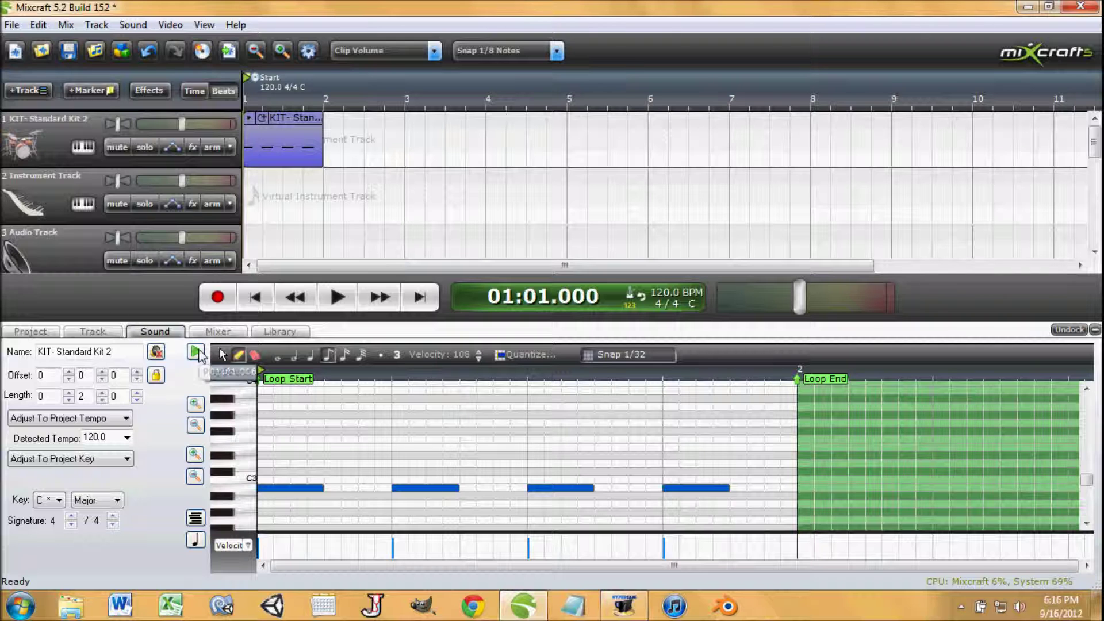
click(197, 352)
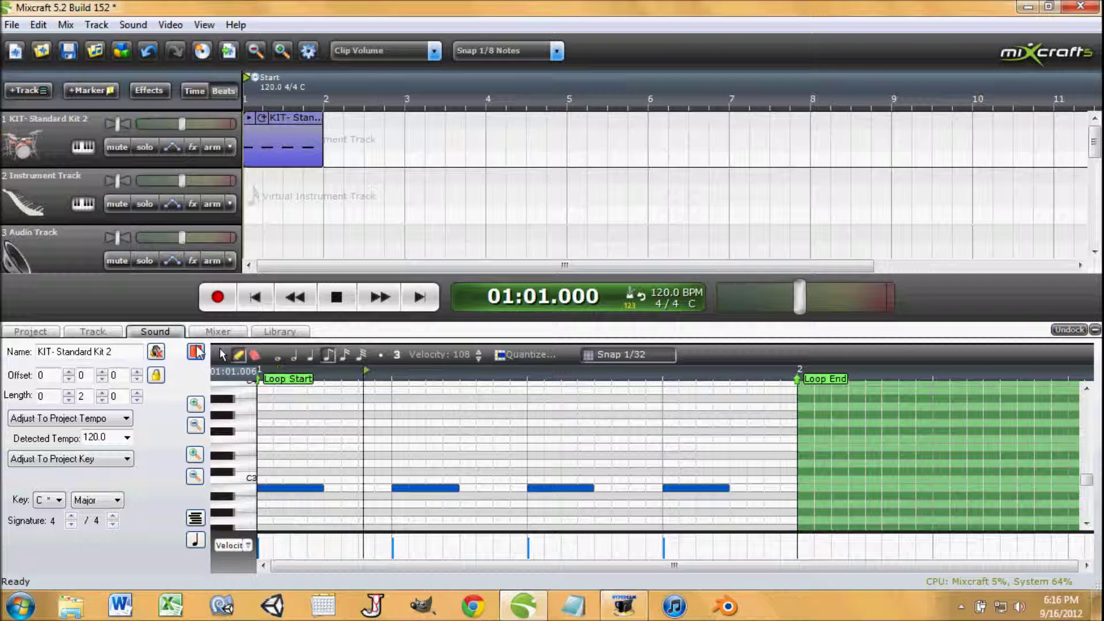
click(197, 352)
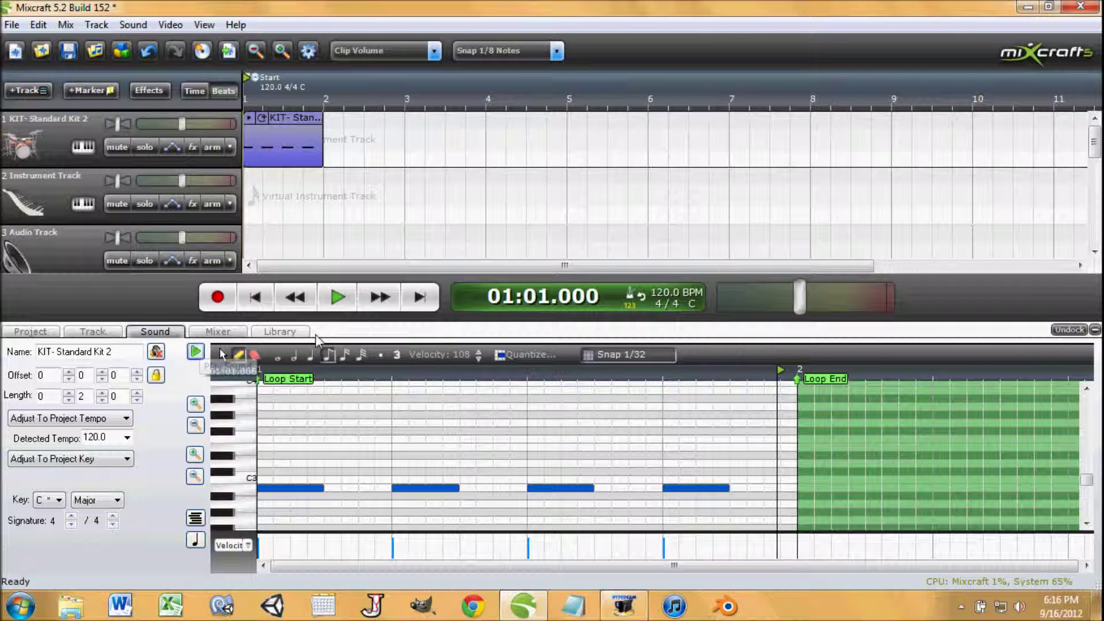
Examine the tempo choices in the Start marker's settings and leave without changing them
click(665, 292)
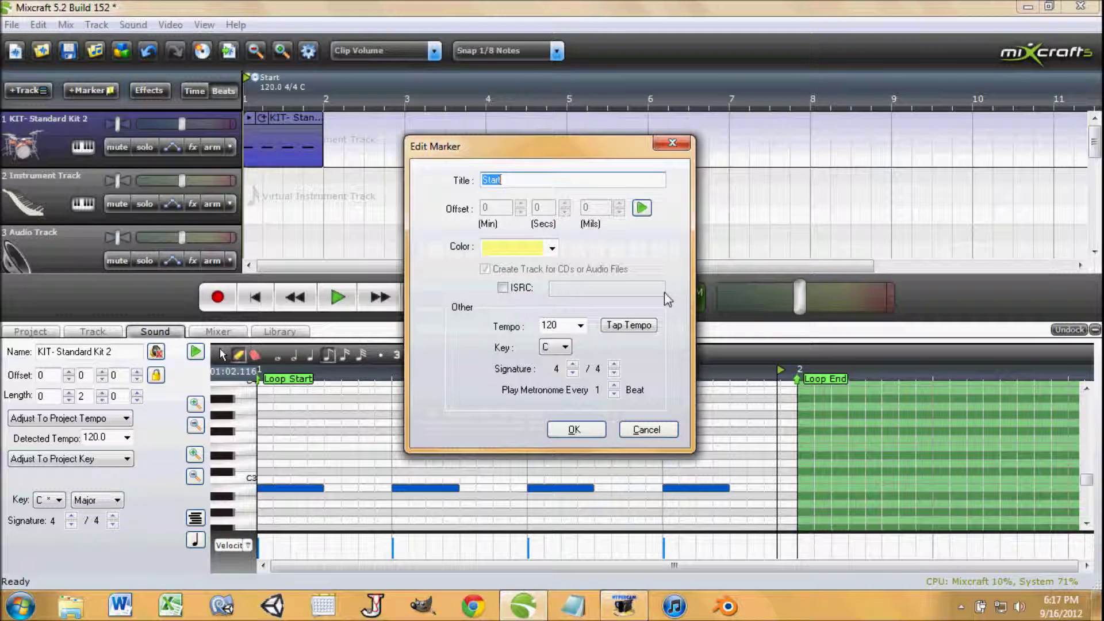
click(581, 326)
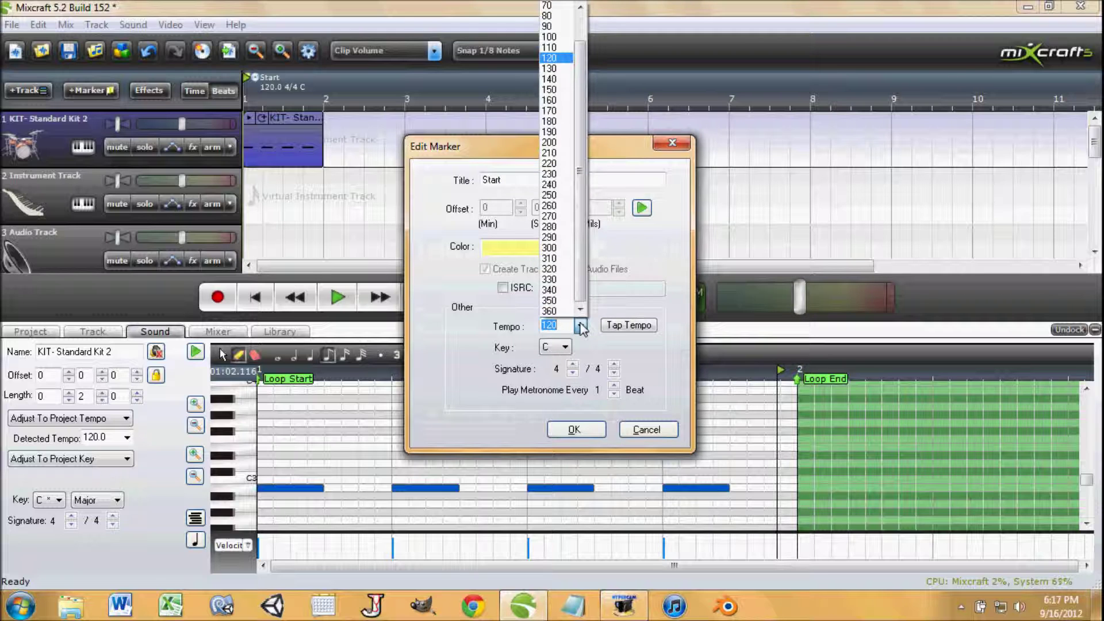
click(581, 326)
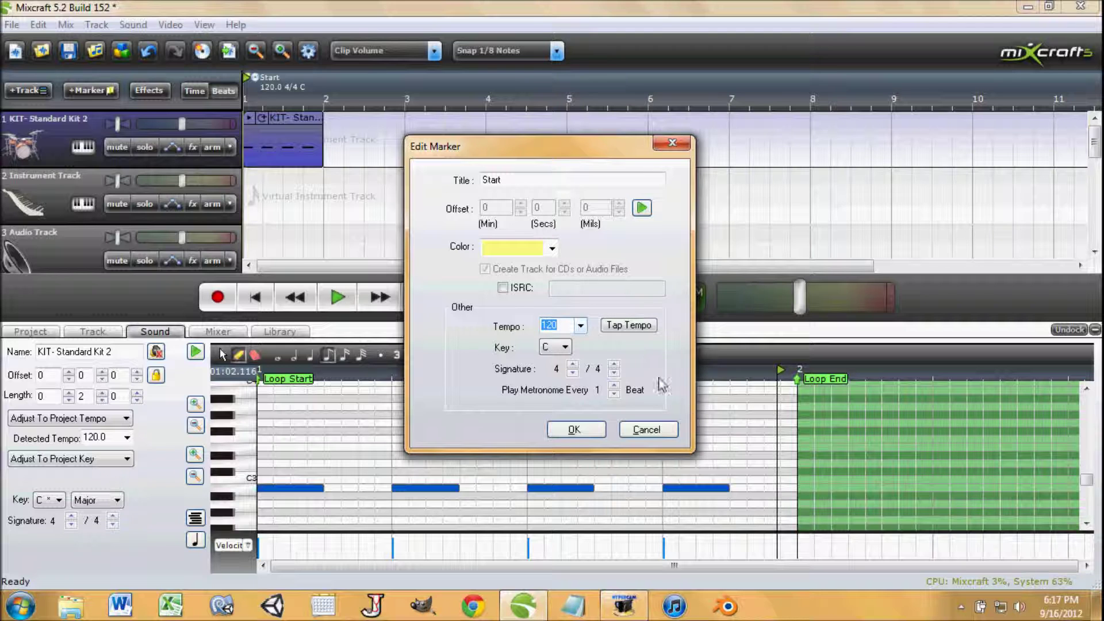
click(645, 430)
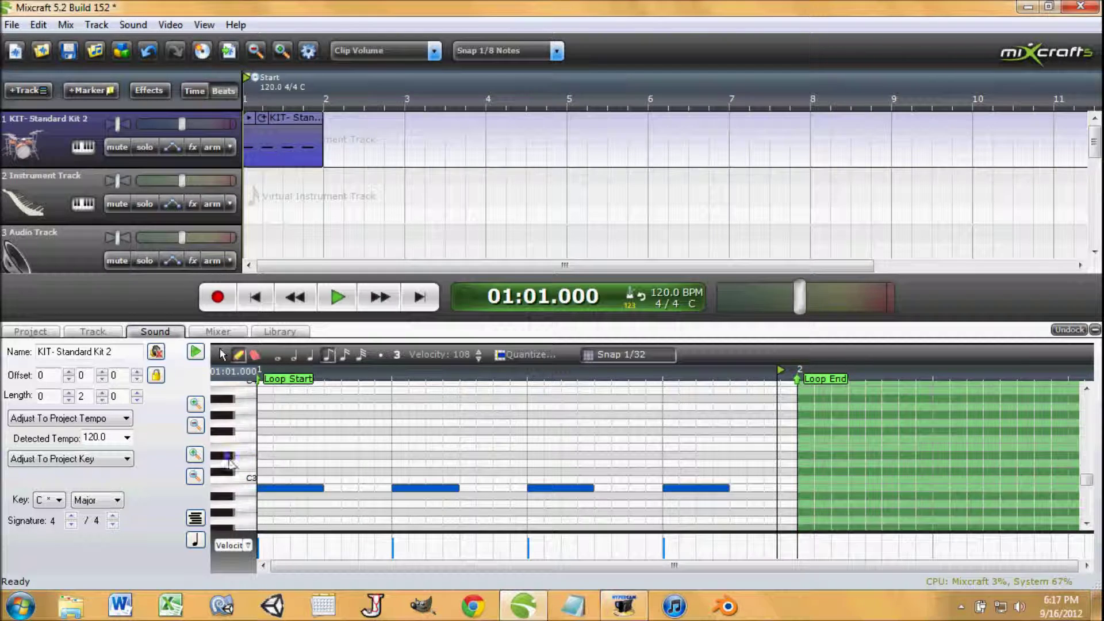
Add eighth notes on D3 at beats 2 and 4 of the drum clip, and play the clip
click(394, 463)
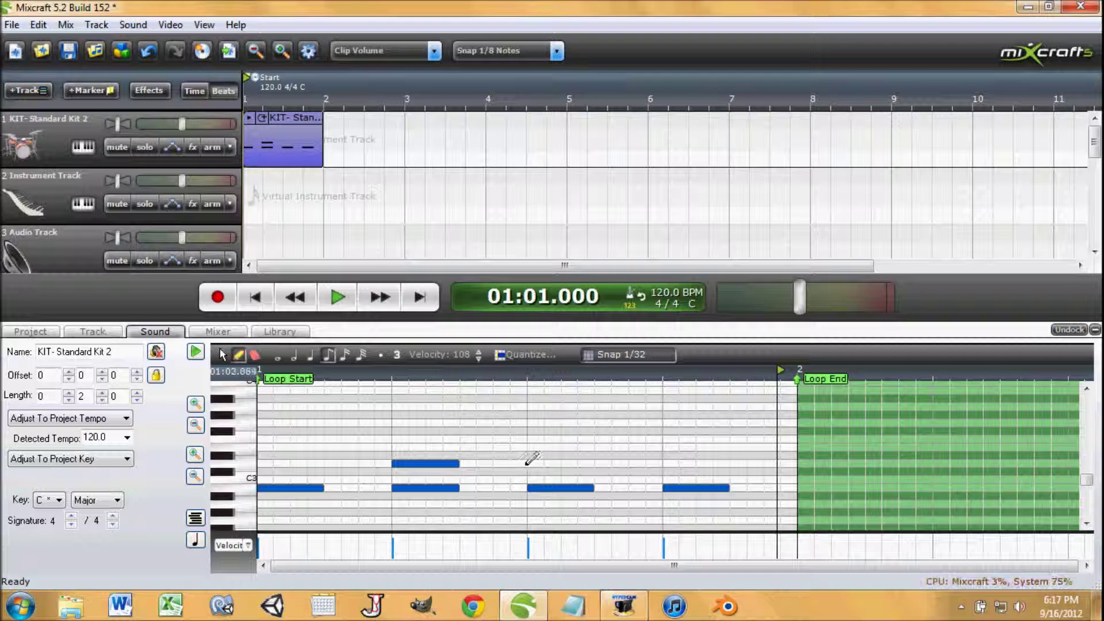
click(665, 463)
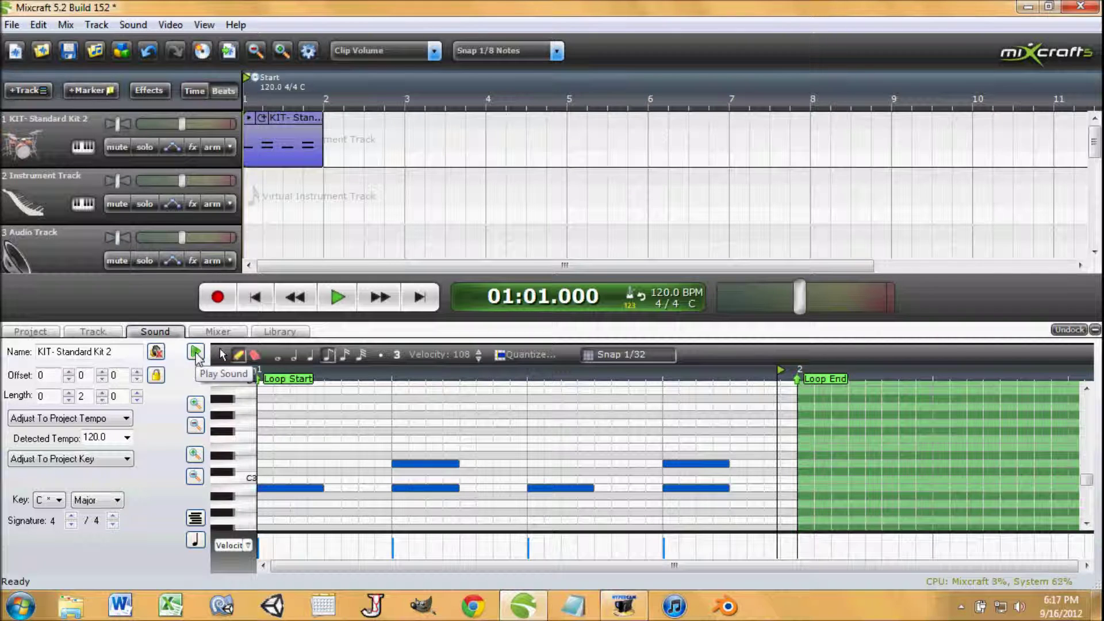
click(196, 354)
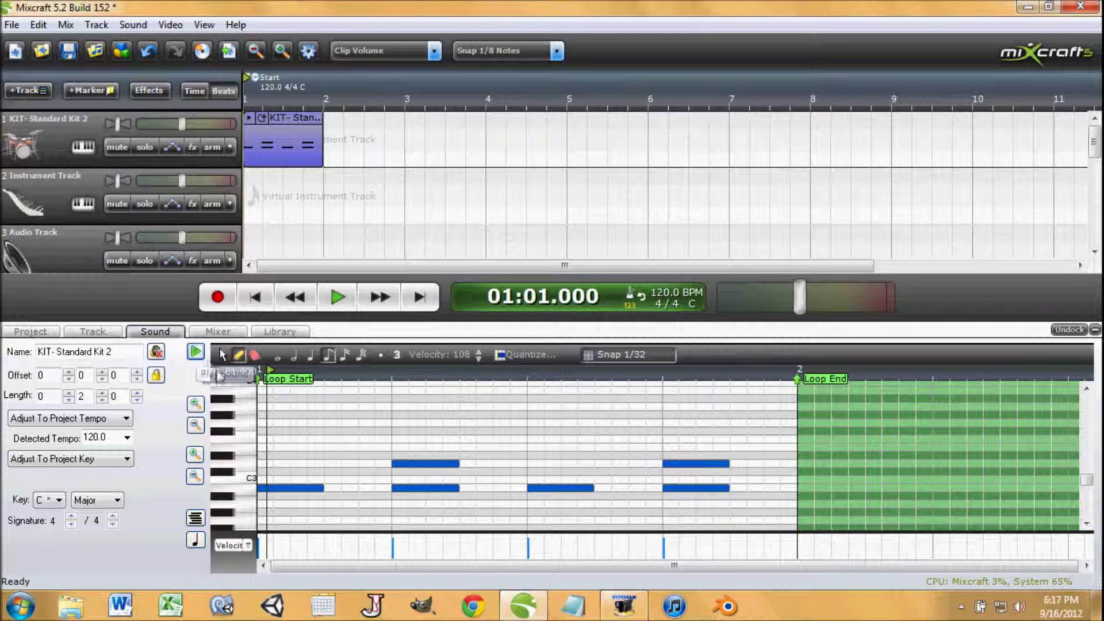
Draw eight sixteenth notes on F#3 in the drum clip, one every half beat across the measure
click(345, 355)
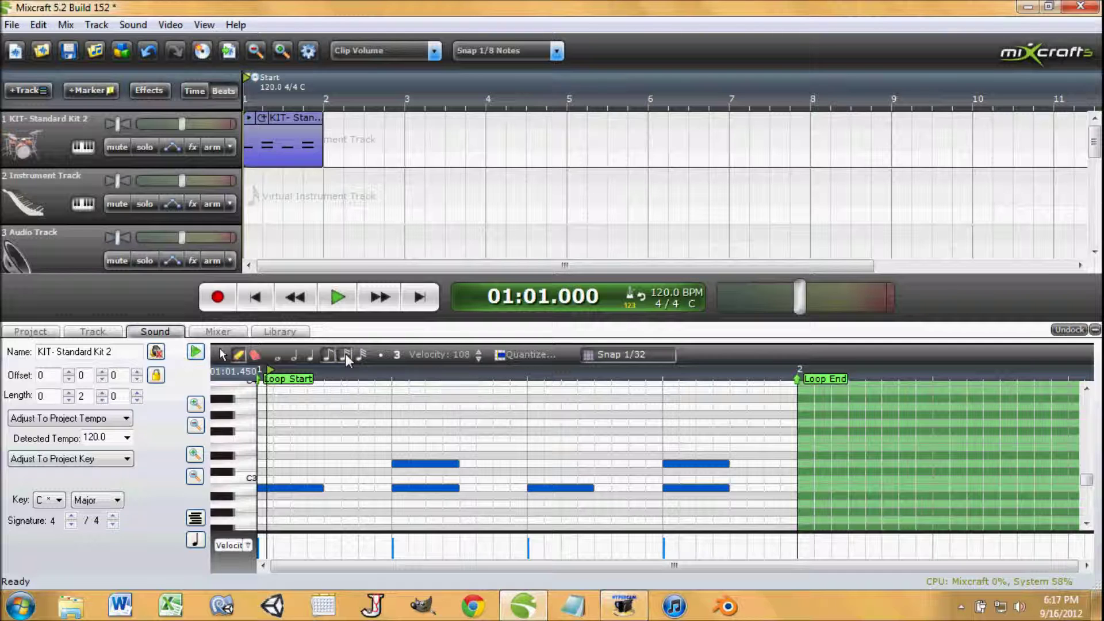
click(273, 431)
drag(251, 434, 252, 435)
click(327, 432)
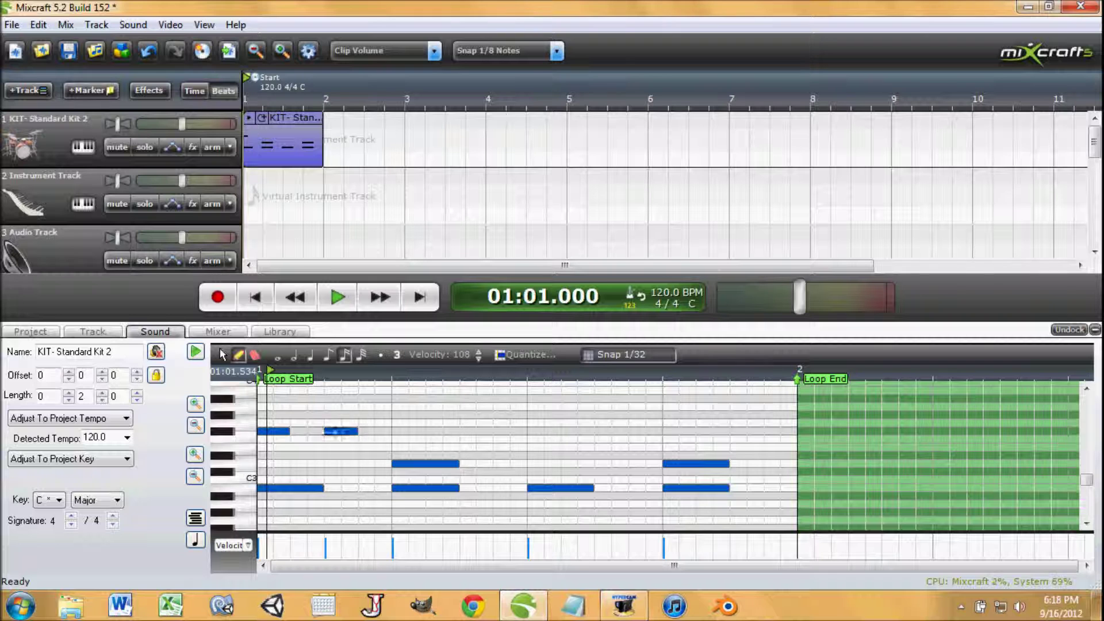
click(394, 430)
click(465, 432)
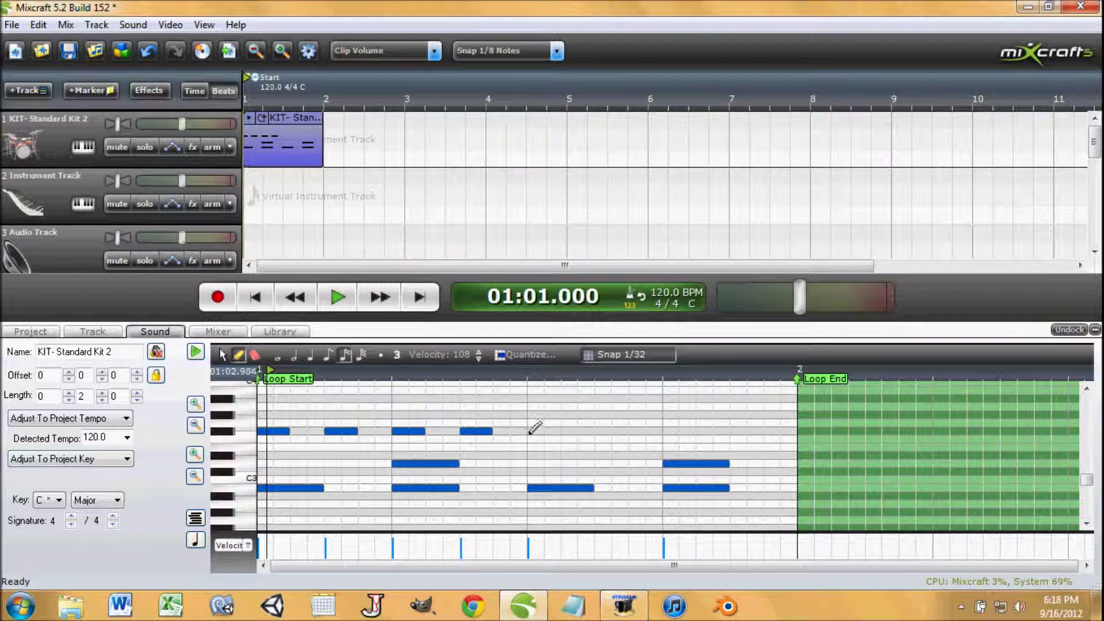
click(533, 429)
click(598, 431)
click(666, 430)
click(738, 431)
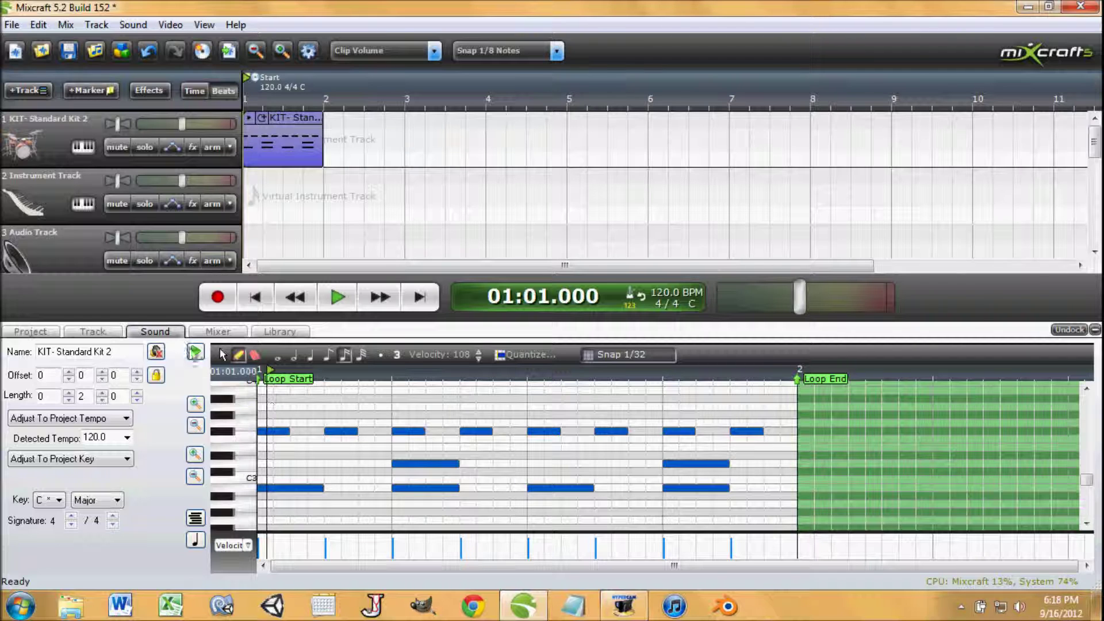
Play the finished drum clip on its own, and play it back in the project timeline
click(195, 351)
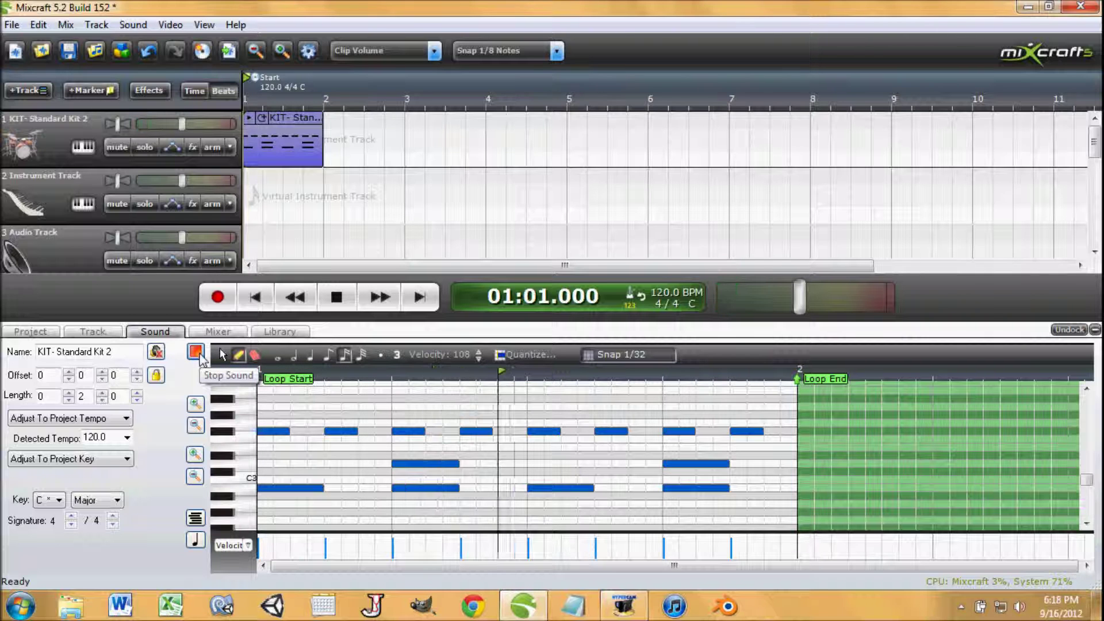
click(196, 352)
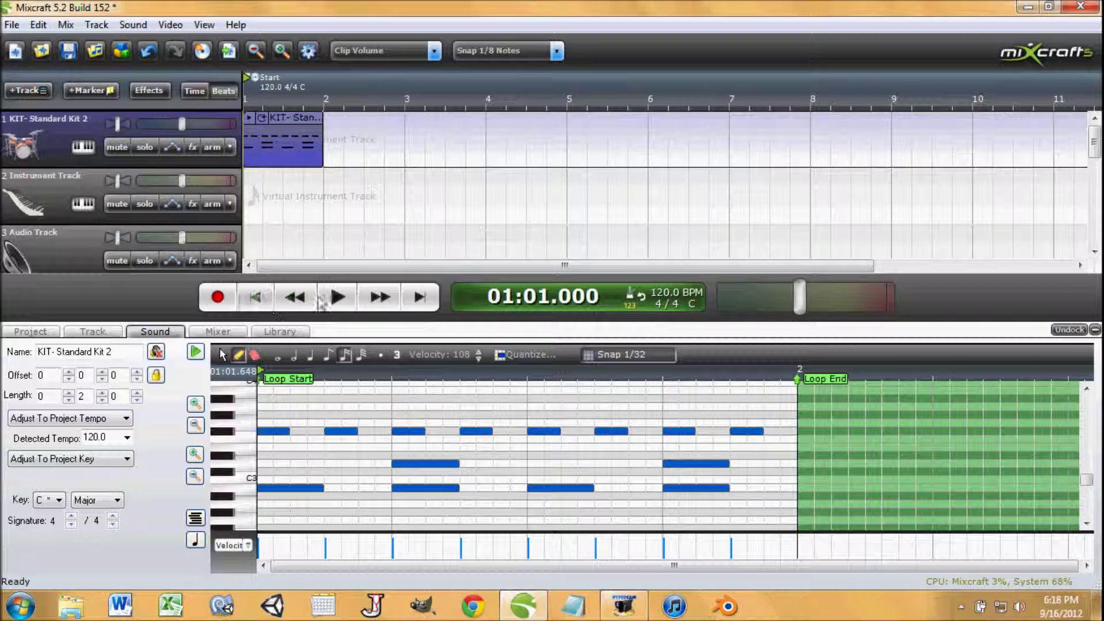
click(352, 300)
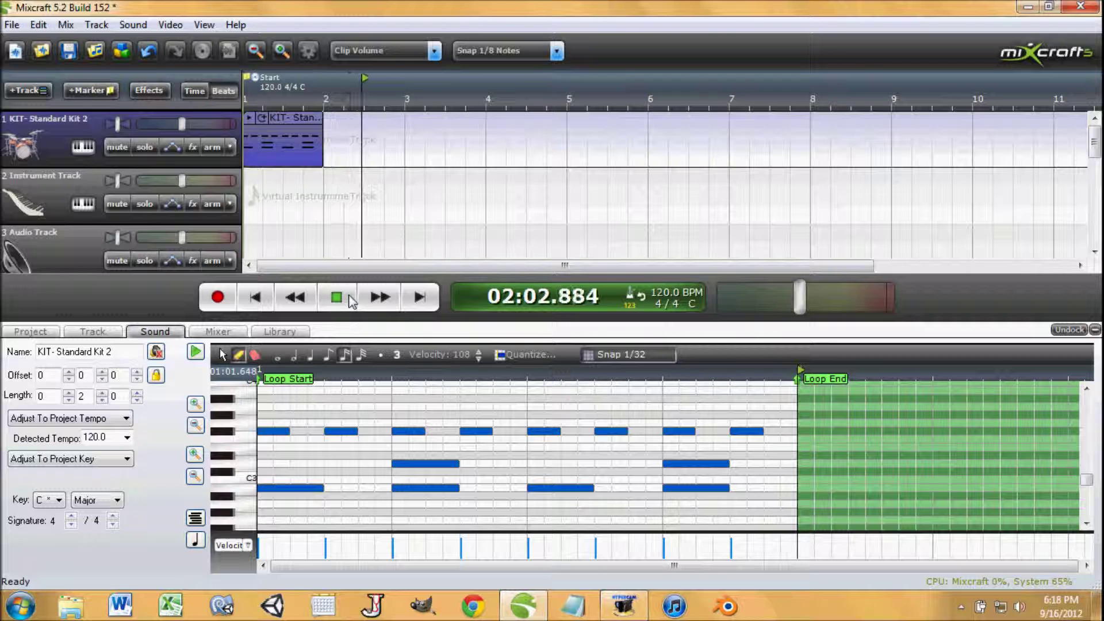
click(343, 298)
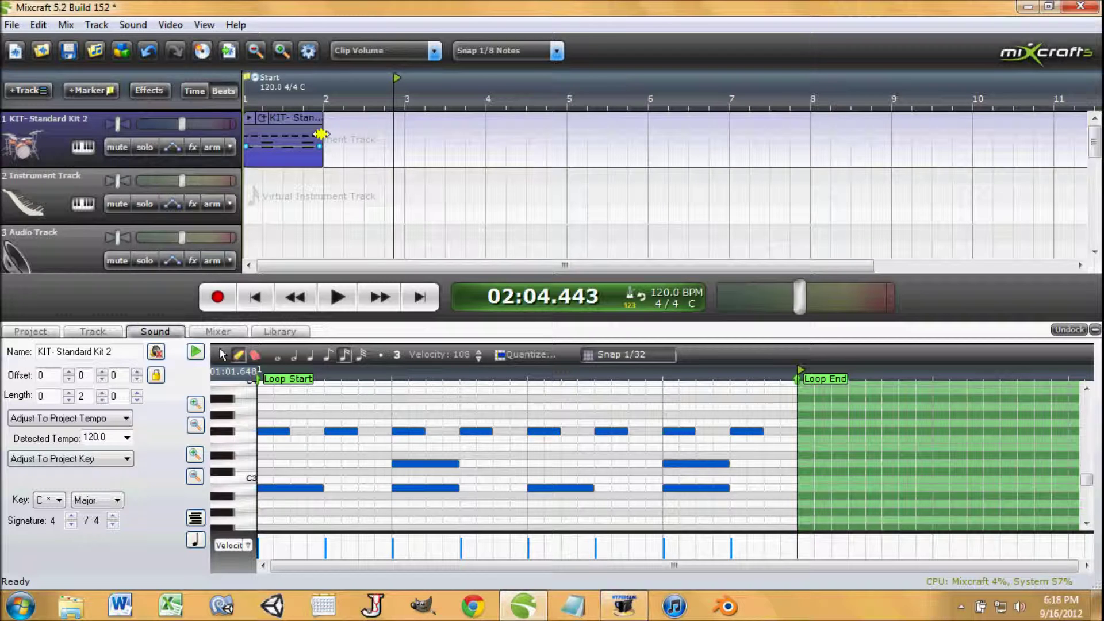
Extend the end of the drum clip by one beat past the first measure, and undo the extension
drag(348, 132, 343, 139)
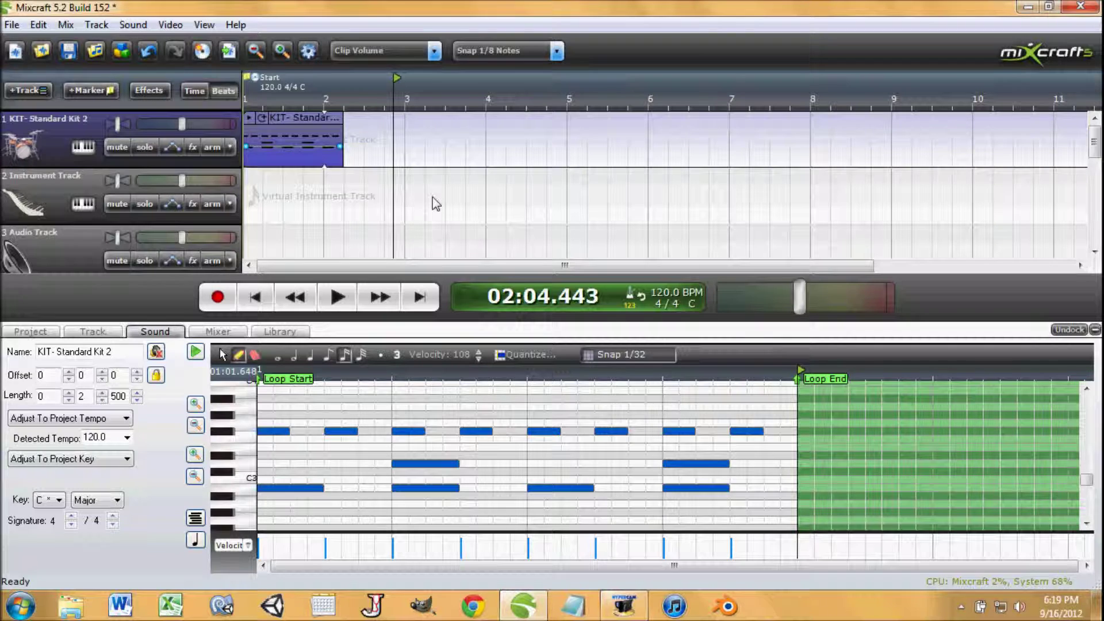
key(ctrl+z)
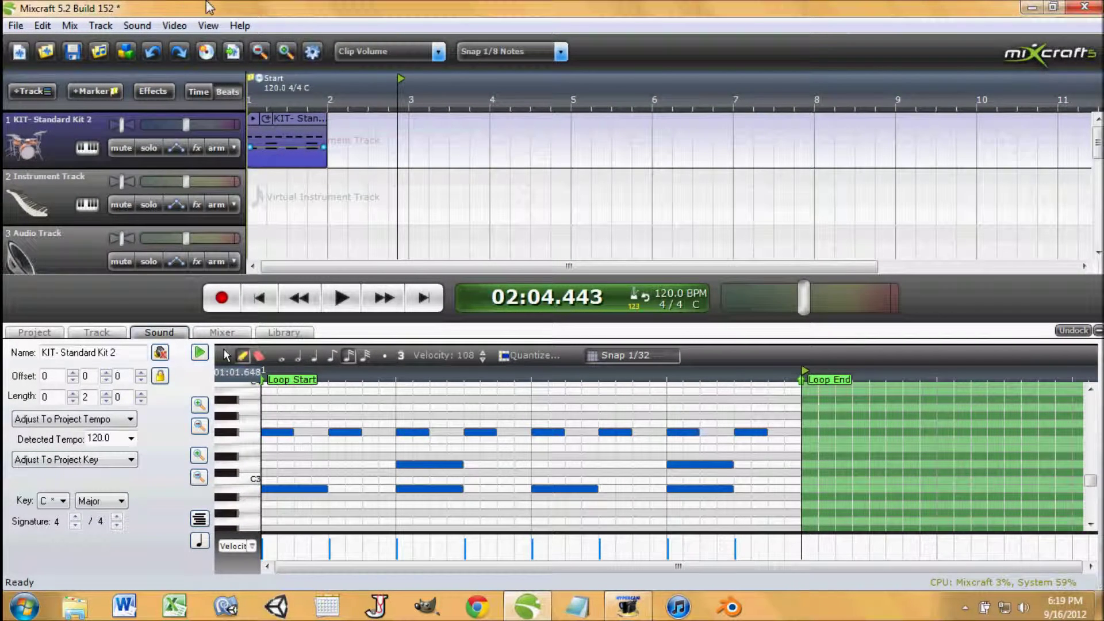
Loop the drum clip three more times so it fills measures 1 to 4, and play the project from the start
click(268, 122)
click(268, 122)
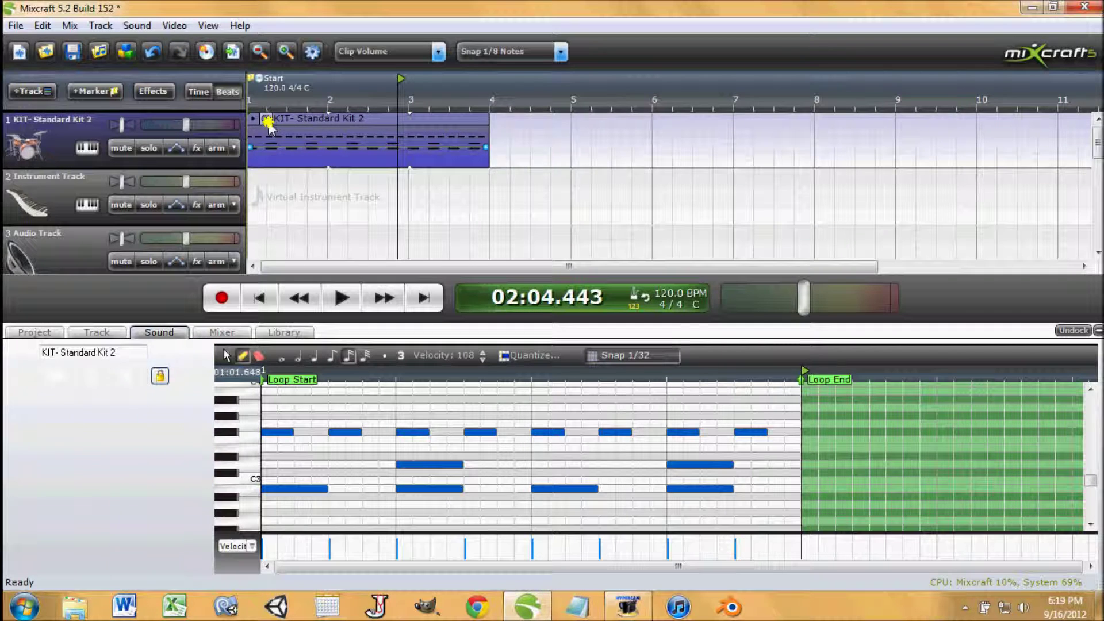
click(268, 122)
click(278, 300)
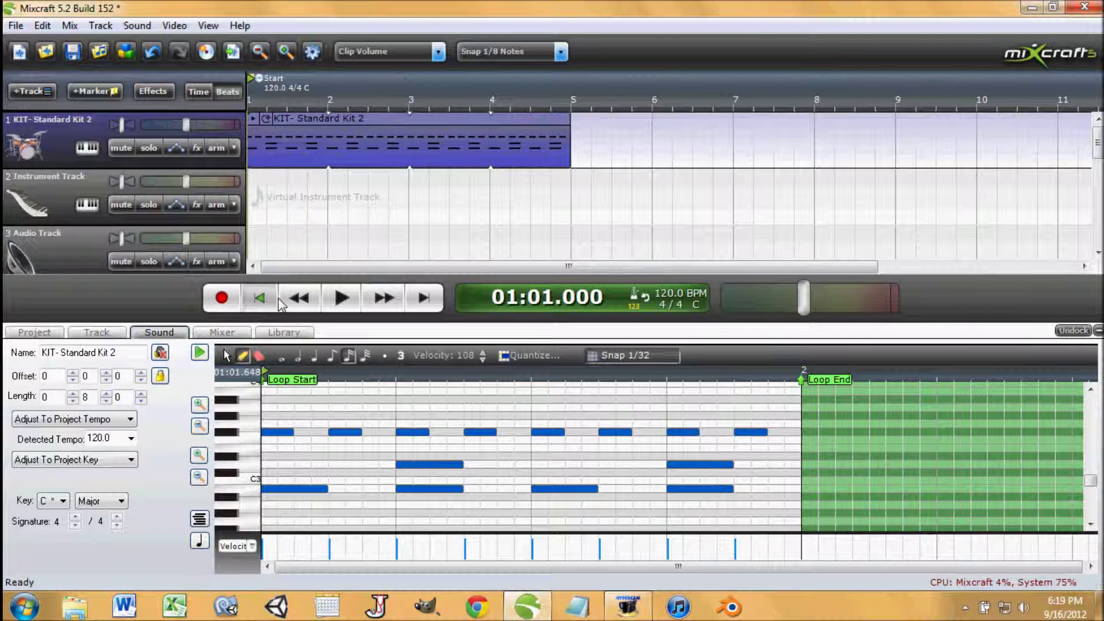
click(343, 298)
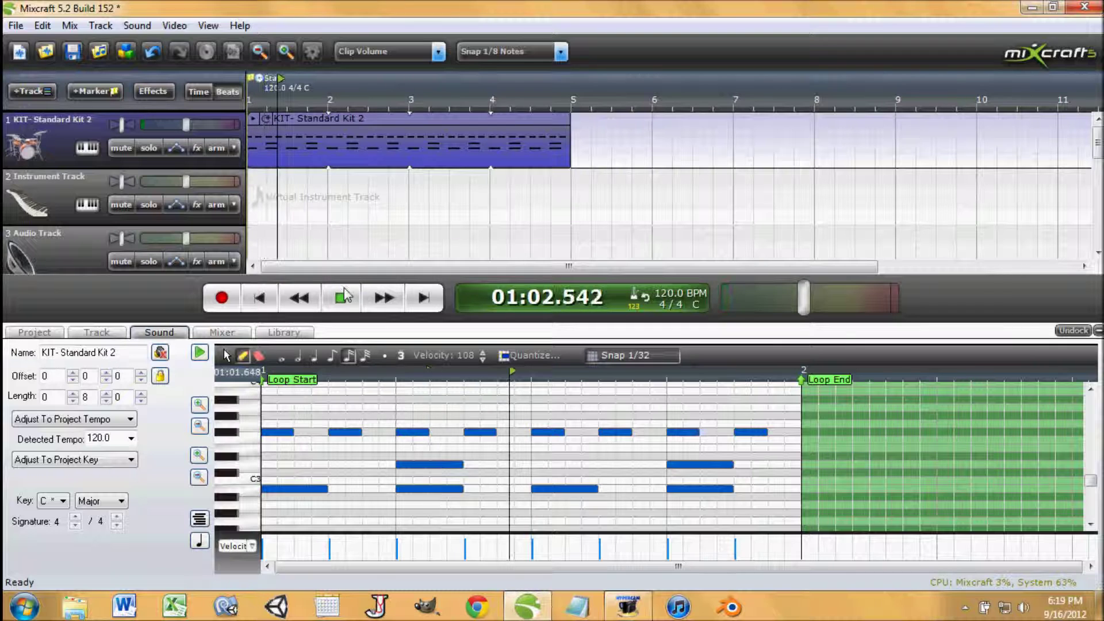
click(341, 298)
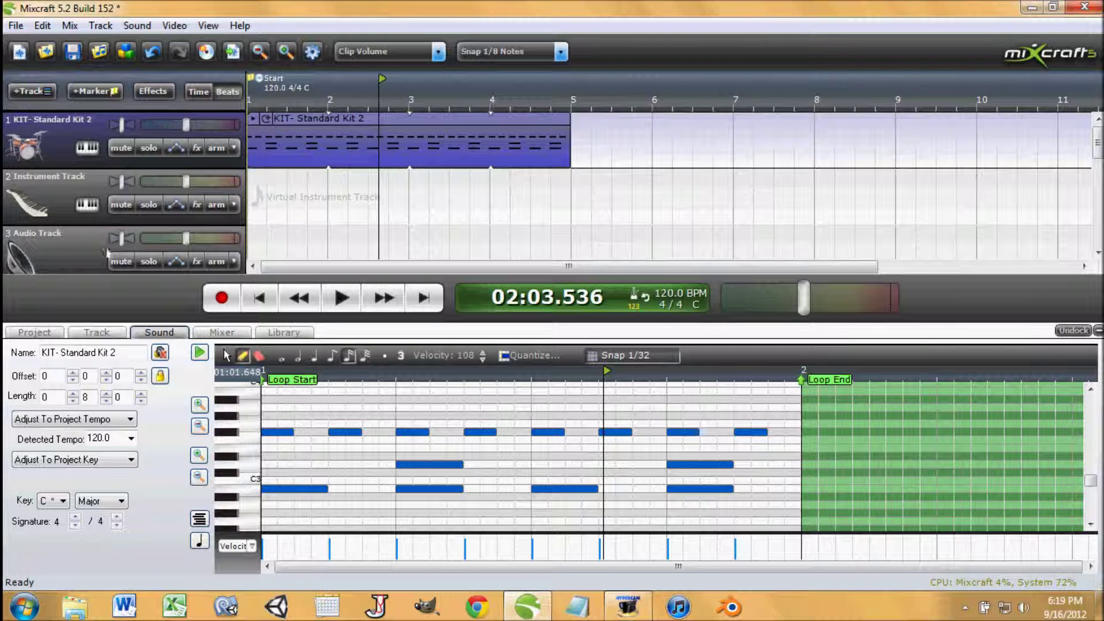
right_click(58, 146)
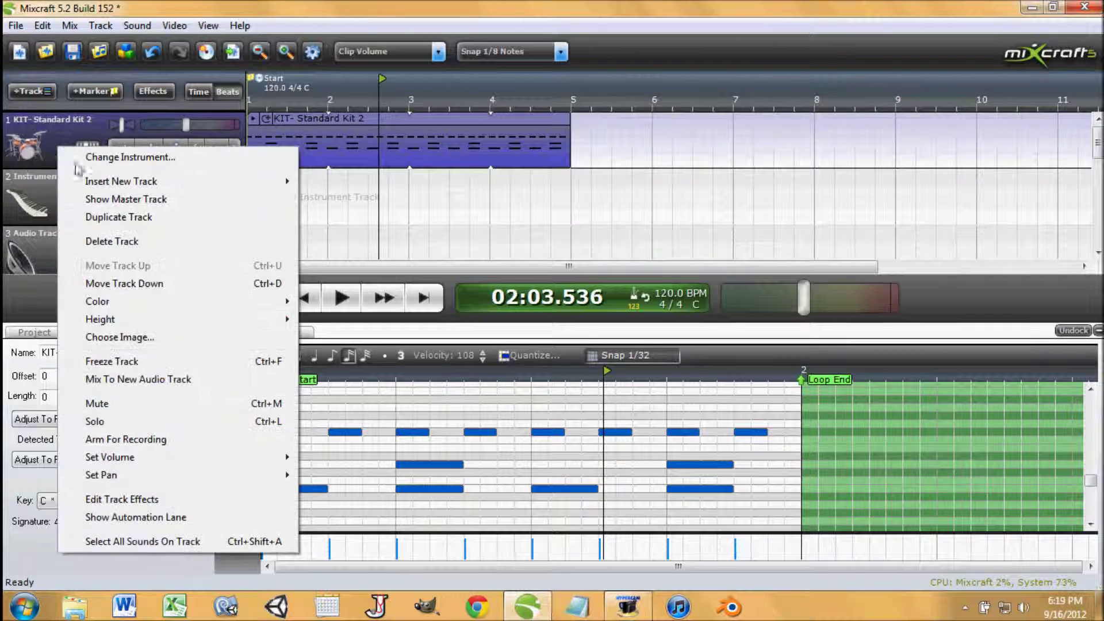
click(386, 221)
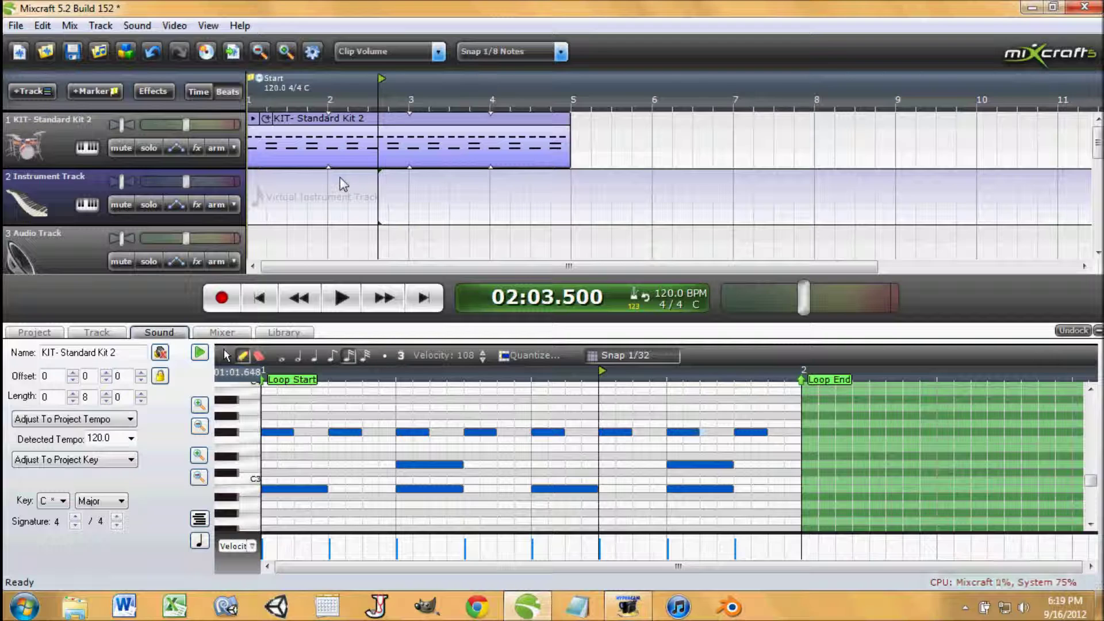
mouse_move(314, 144)
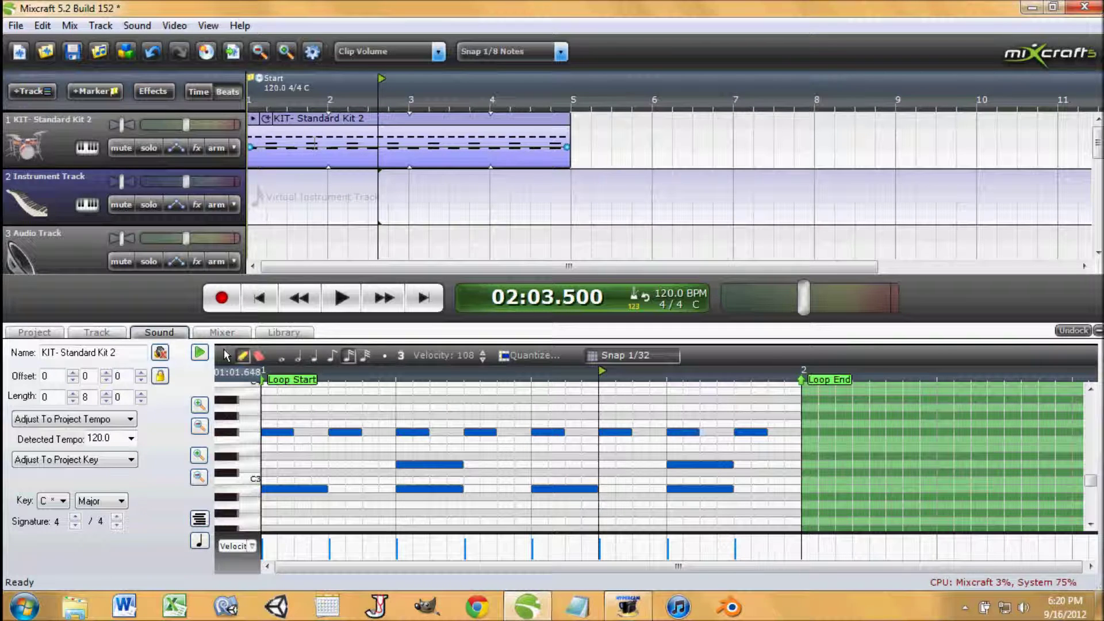